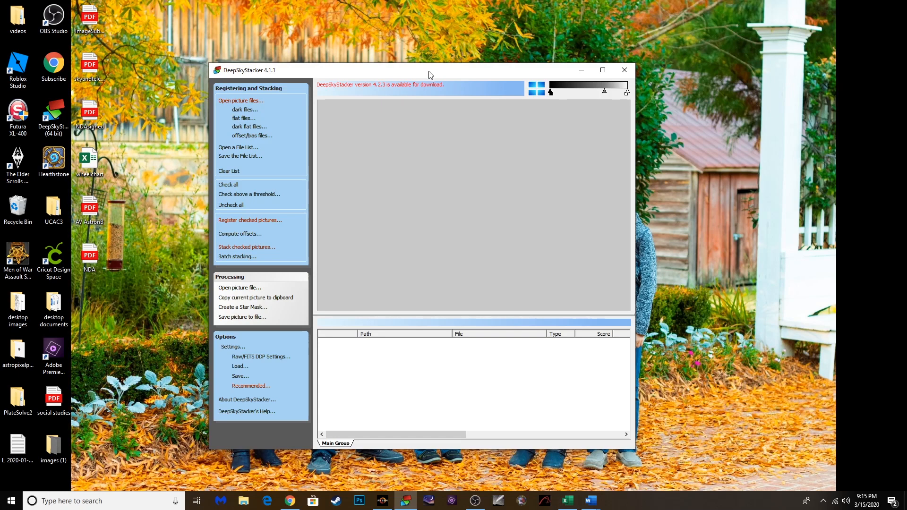
pyautogui.moveTo(432, 74); pyautogui.dragTo(445, 92)
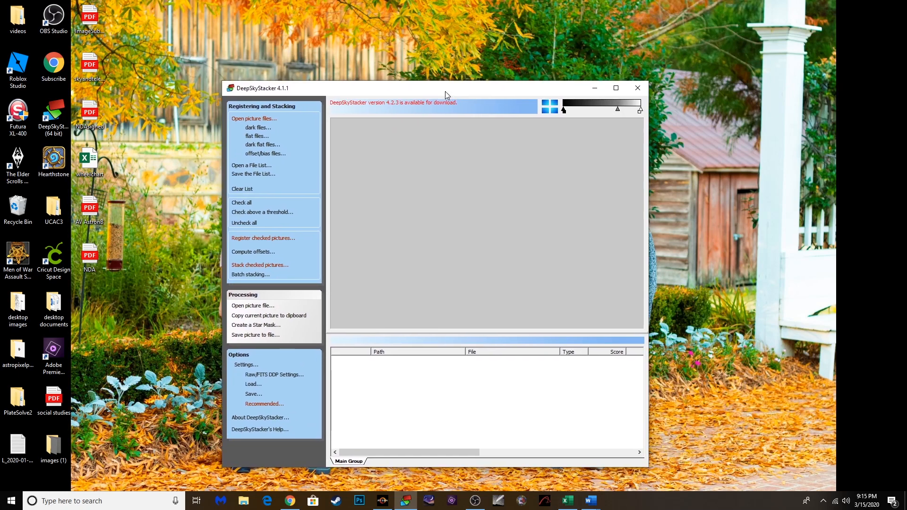
pyautogui.moveTo(445, 91); pyautogui.dragTo(441, 94)
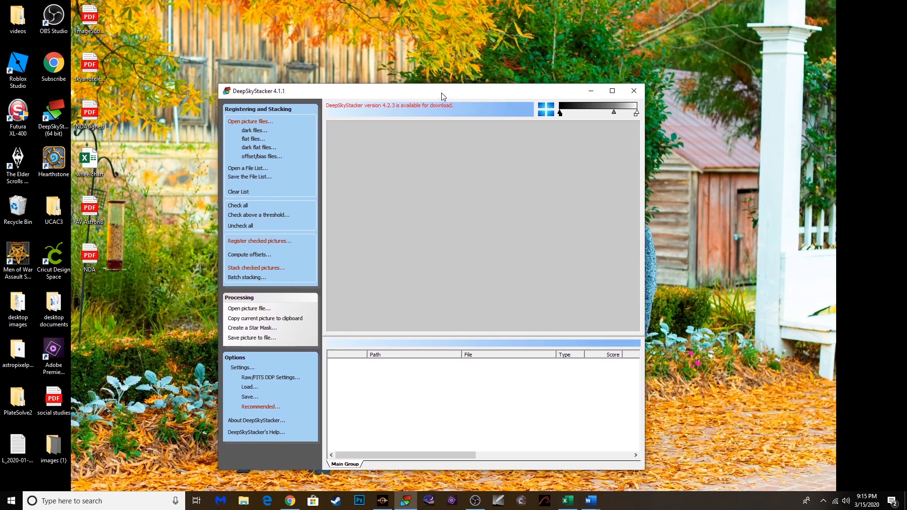
pyautogui.moveTo(442, 93); pyautogui.dragTo(443, 92)
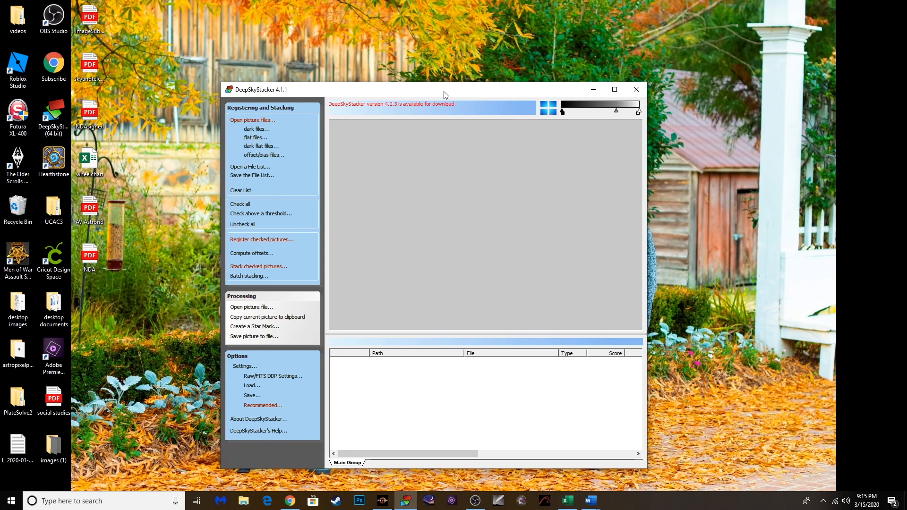
pyautogui.moveTo(443, 91); pyautogui.dragTo(447, 92)
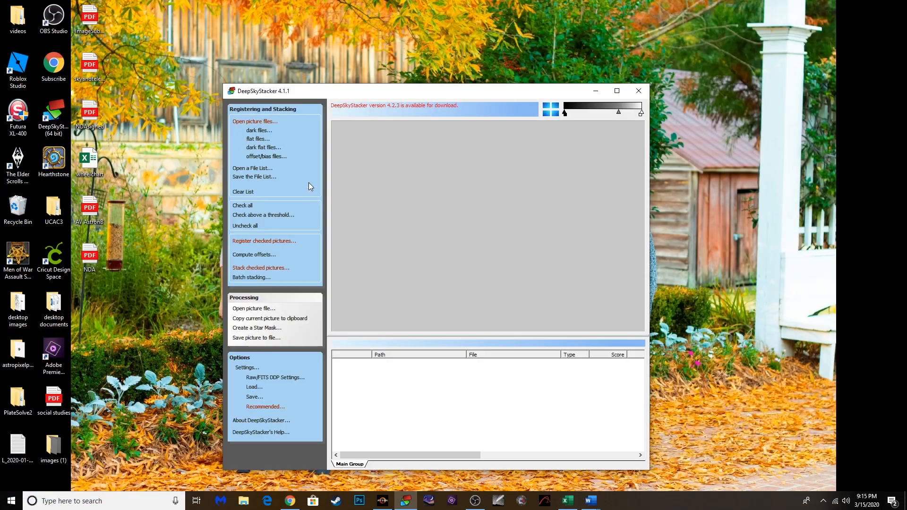
# Step: Load all CR2 images from the astrophotos > andromeda galaxy > raw folder on Terabyte SSD (E:) as light frames
pyautogui.click(245, 122)
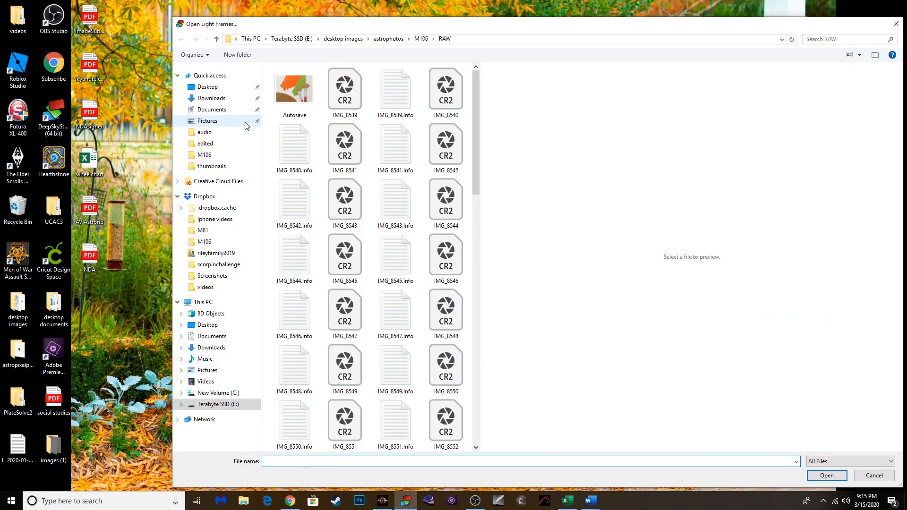
pyautogui.click(297, 39)
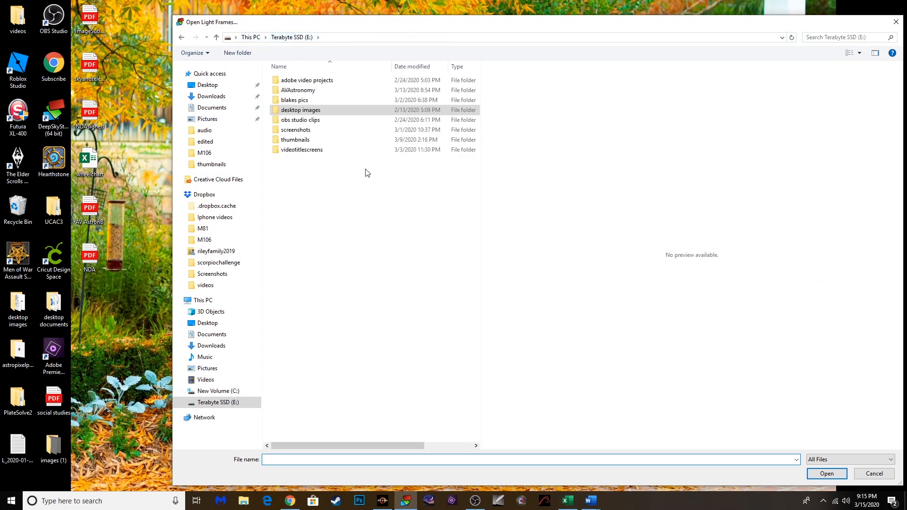
pyautogui.doubleClick(298, 90)
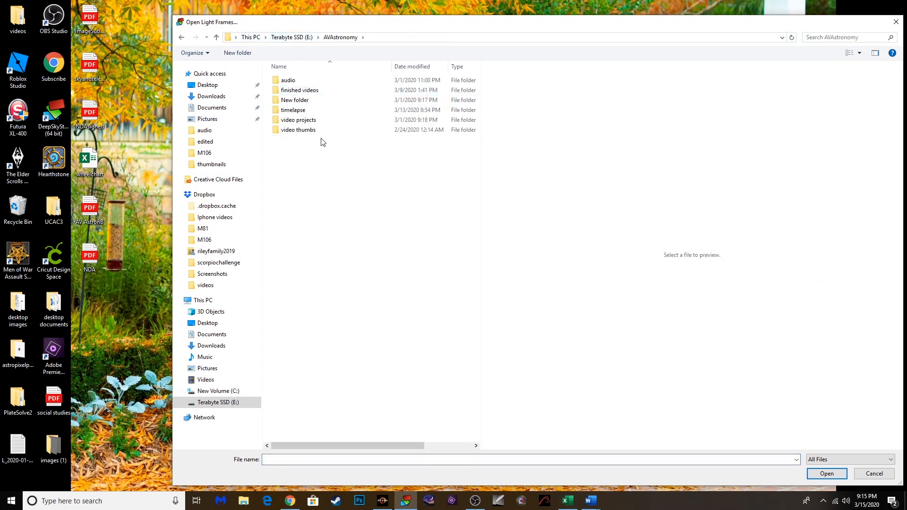
pyautogui.click(270, 37)
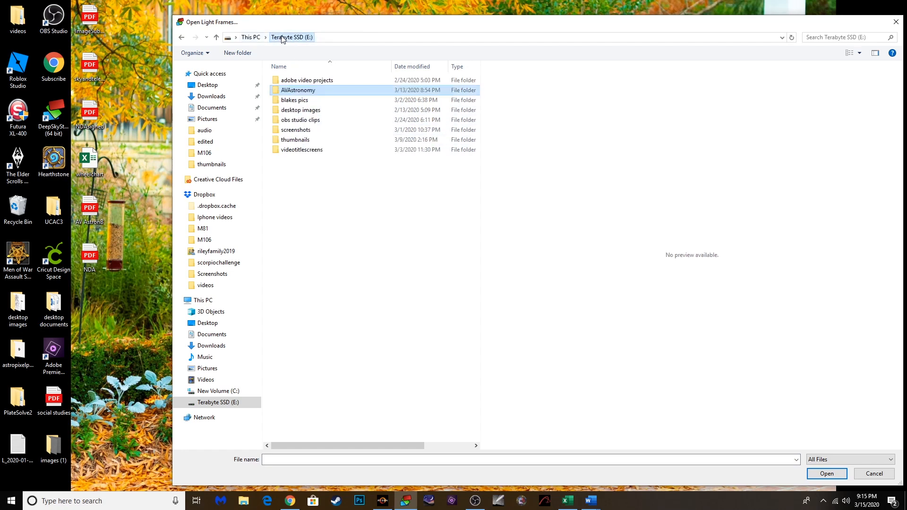
pyautogui.doubleClick(299, 110)
pyautogui.doubleClick(297, 91)
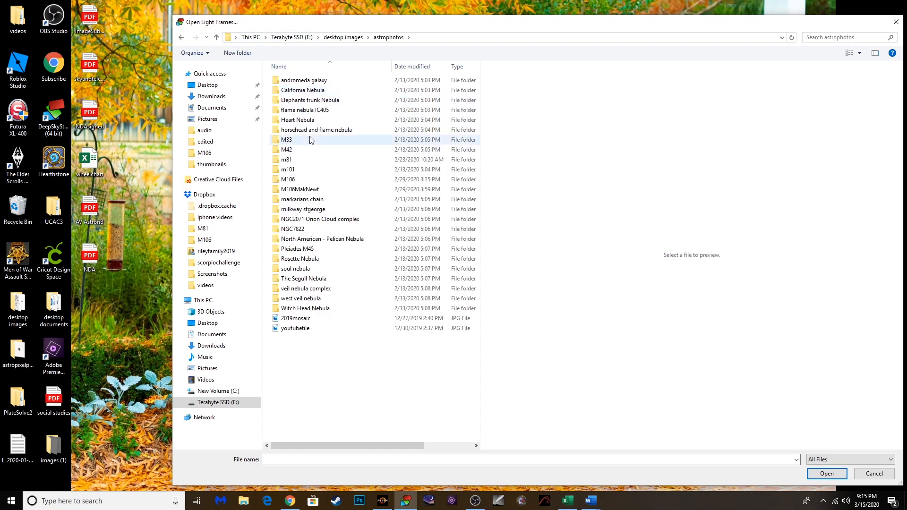
pyautogui.doubleClick(304, 80)
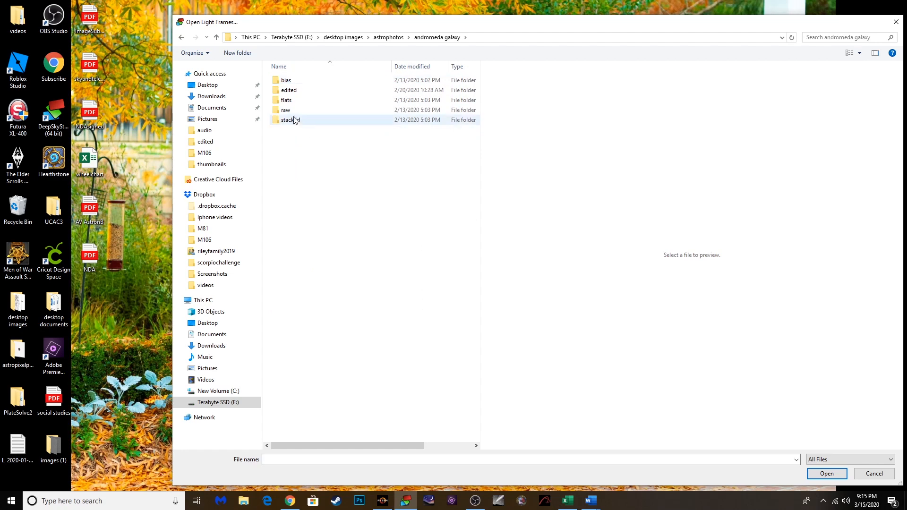
pyautogui.doubleClick(289, 111)
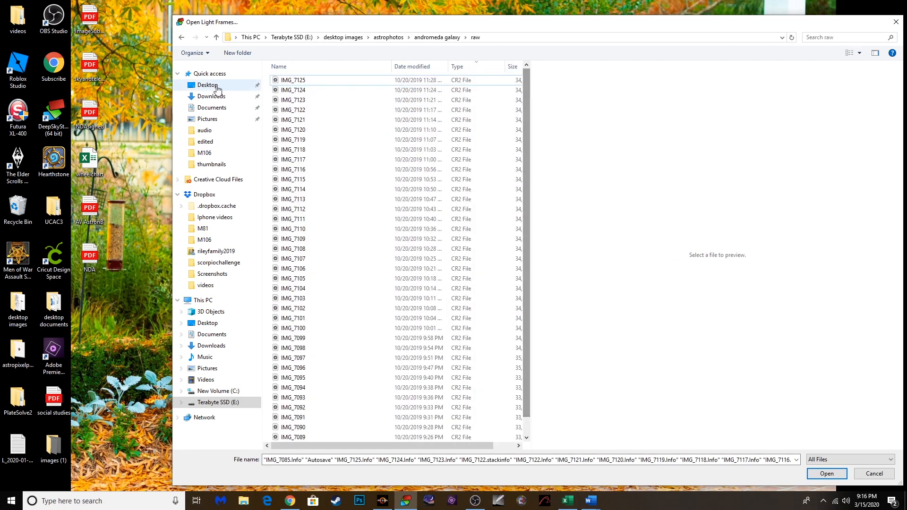
pyautogui.click(292, 81)
pyautogui.hotkey('ctrl', 'a')
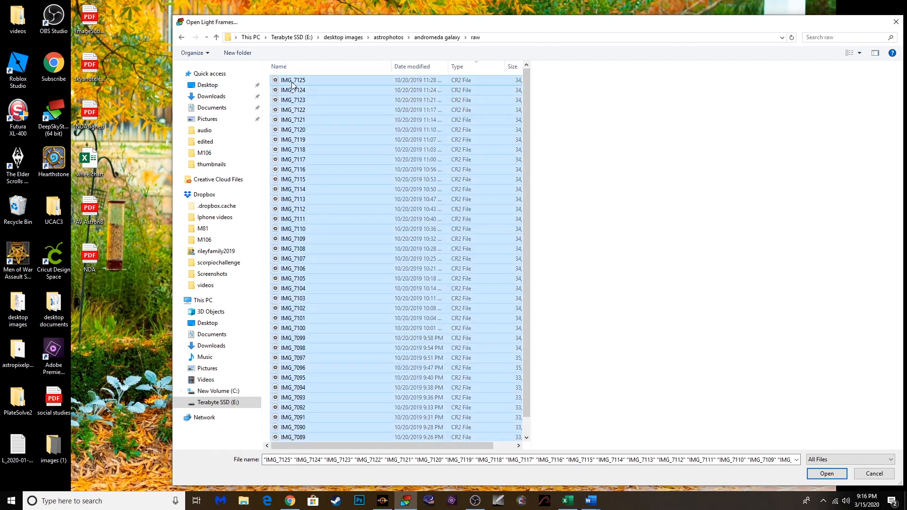
pyautogui.click(813, 473)
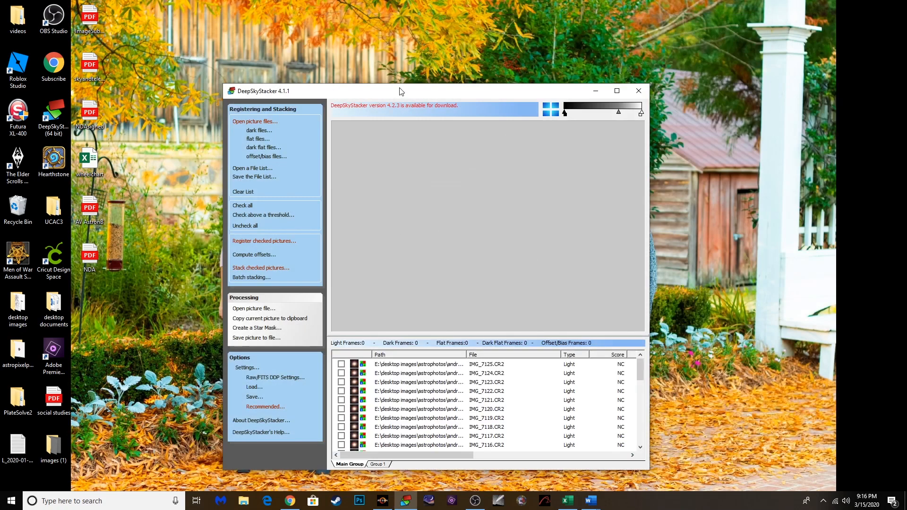
# Step: Load IMG_6283 to IMG_6306 from the M106 flats folder as flat frames, leaving out the two MasterFlat files
pyautogui.moveTo(399, 89); pyautogui.dragTo(398, 85)
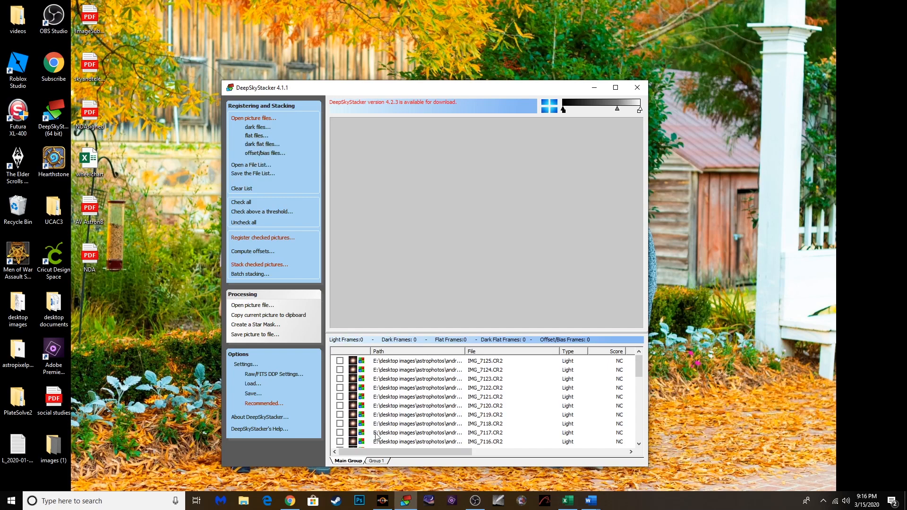
pyautogui.click(255, 137)
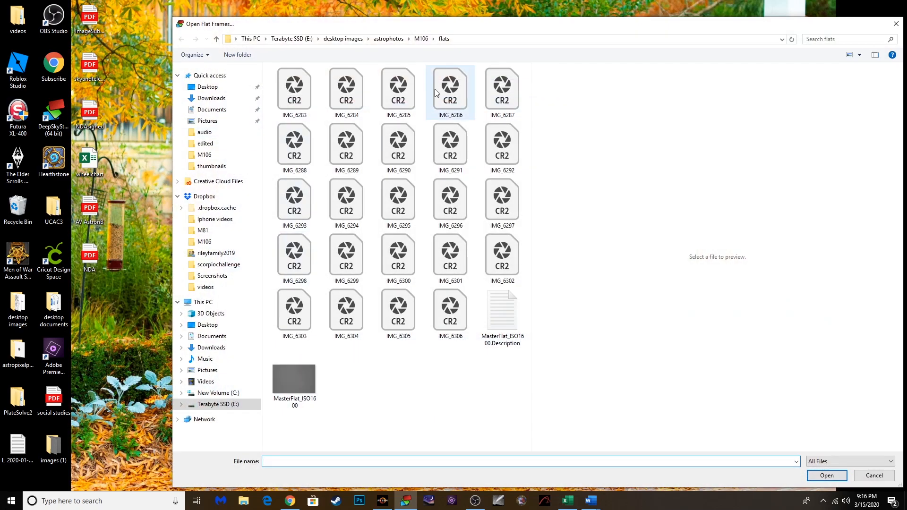
pyautogui.click(298, 98)
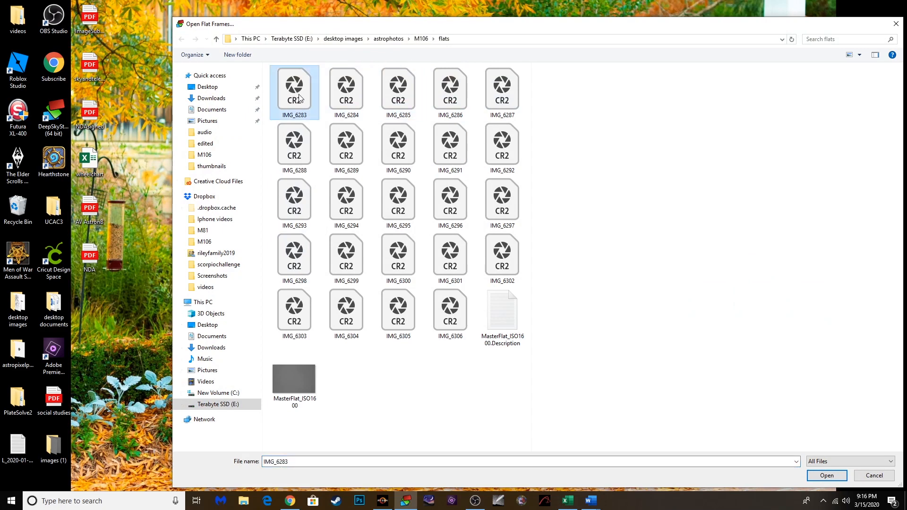
pyautogui.hotkey('ctrl', 'a')
pyautogui.keyDown('ctrl'); pyautogui.click(302, 380); pyautogui.keyUp('ctrl')
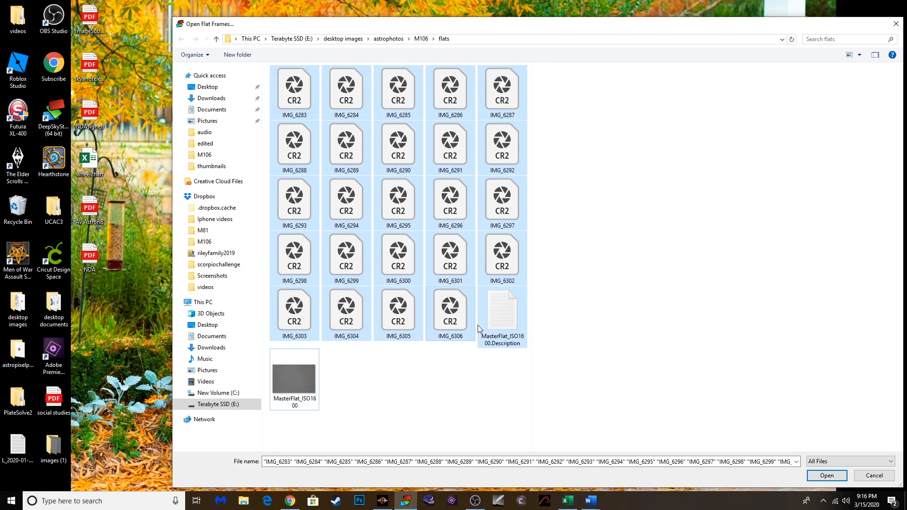
pyautogui.keyDown('ctrl'); pyautogui.click(501, 316); pyautogui.keyUp('ctrl')
pyautogui.click(827, 476)
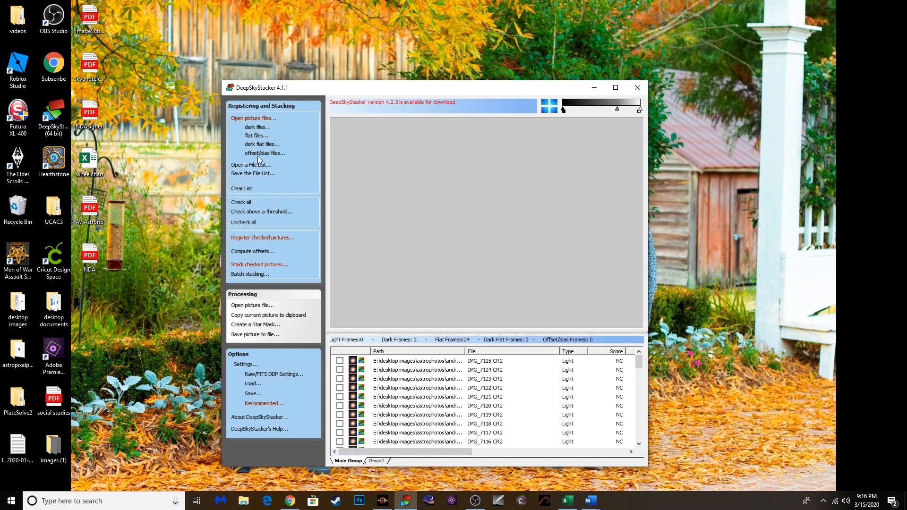
# Step: Load IMG_6257 to IMG_6280 from the M106 bias folder as offset/bias frames, leaving out the two MasterOffset files
pyautogui.click(257, 154)
pyautogui.click(297, 90)
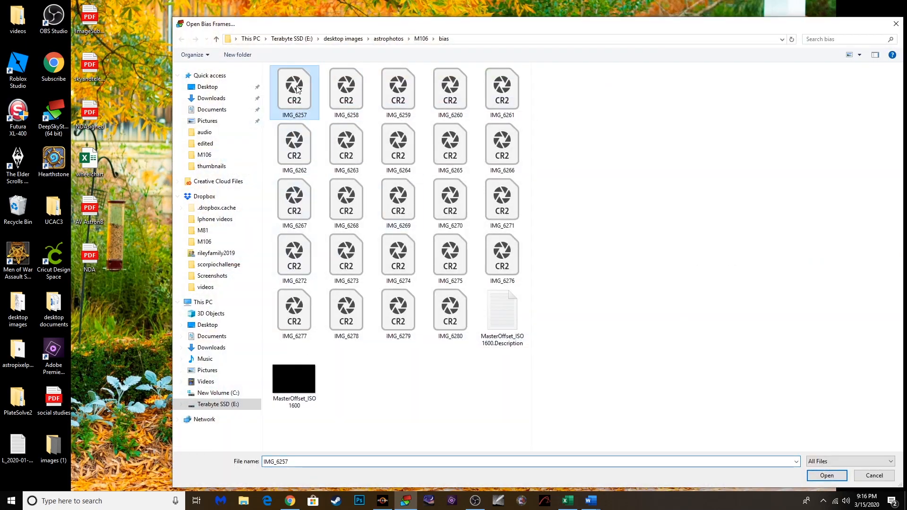
pyautogui.hotkey('ctrl', 'a')
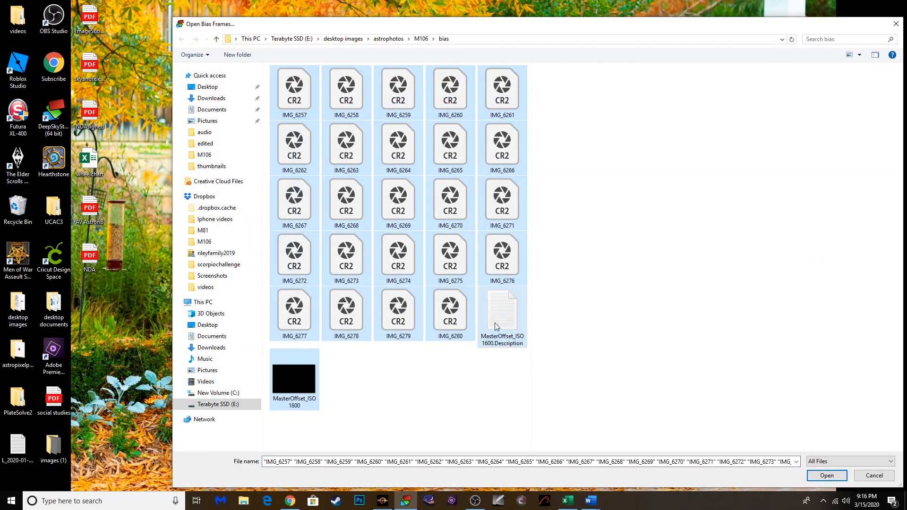
pyautogui.keyDown('ctrl'); pyautogui.click(501, 316); pyautogui.keyUp('ctrl')
pyautogui.keyDown('ctrl'); pyautogui.click(299, 376); pyautogui.keyUp('ctrl')
pyautogui.click(827, 475)
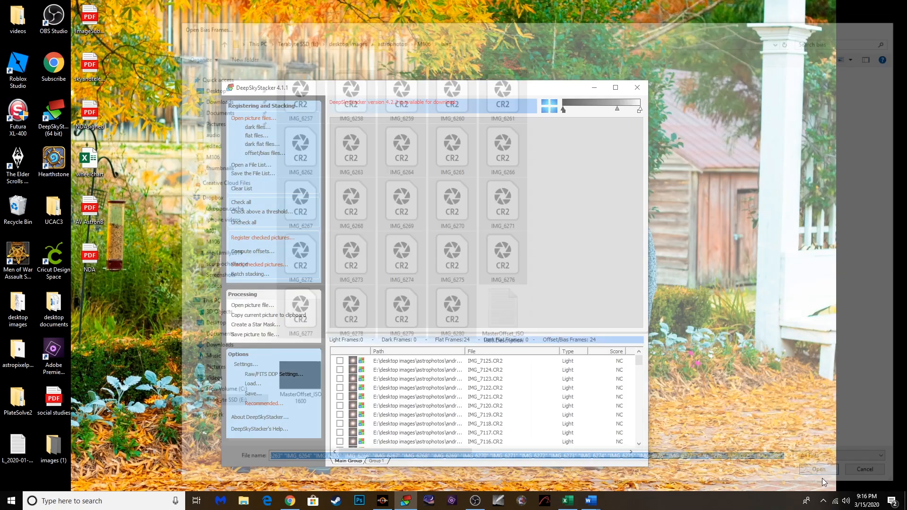
# Step: Check all loaded frames and set the registration's star detection threshold to 63%, computing the number of detected stars
pyautogui.click(242, 200)
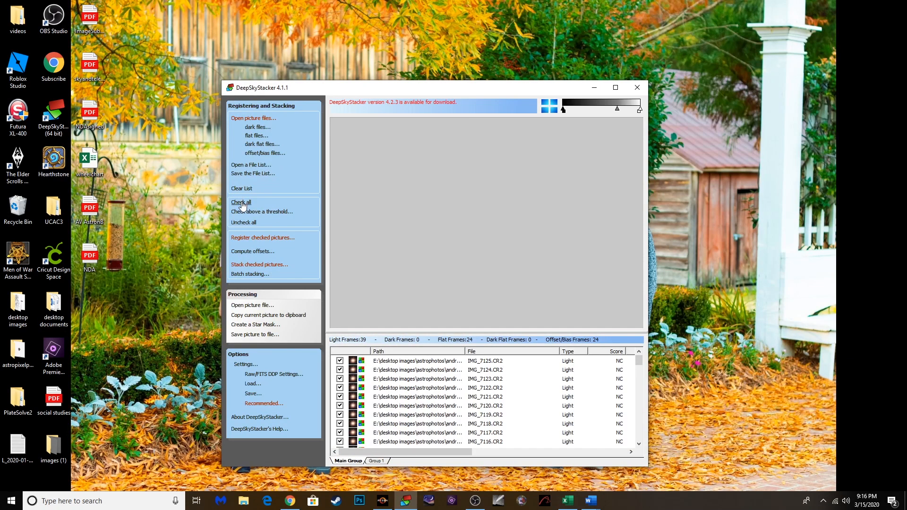
pyautogui.click(270, 239)
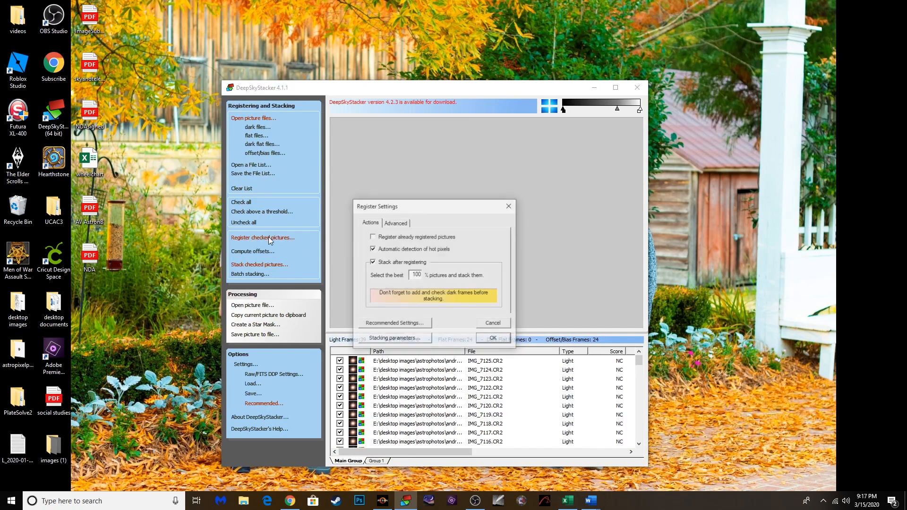
pyautogui.click(396, 225)
pyautogui.moveTo(433, 249)
pyautogui.mouseDown()
pyautogui.moveTo(448, 250)
pyautogui.moveTo(417, 256)
pyautogui.moveTo(446, 251)
pyautogui.mouseUp()
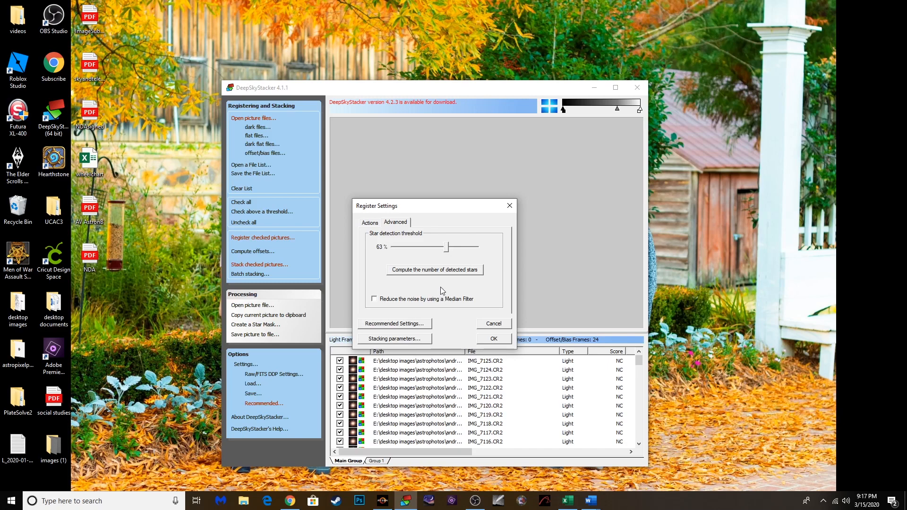
pyautogui.click(445, 273)
pyautogui.click(398, 324)
pyautogui.click(521, 356)
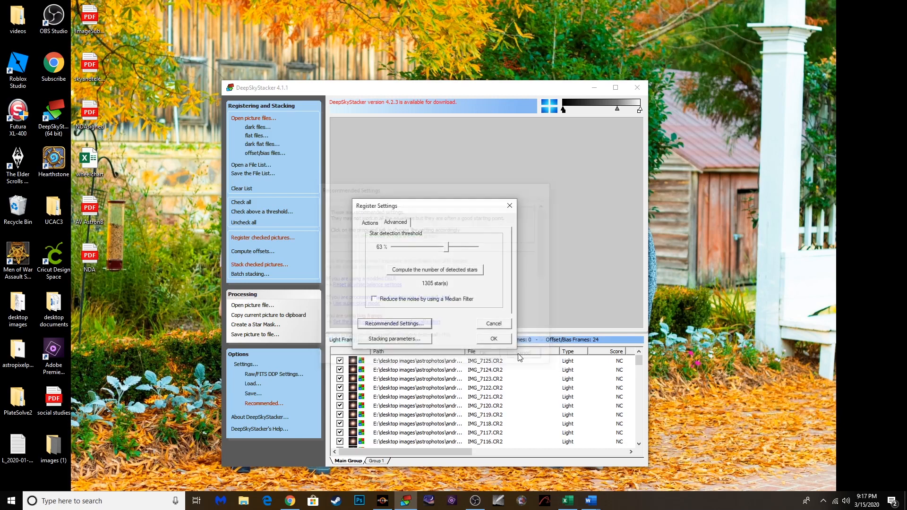
# Step: Review the stacking parameters for result, light, flat, bias/offset, alignment, intermediate files, cosmetic and output
pyautogui.click(391, 340)
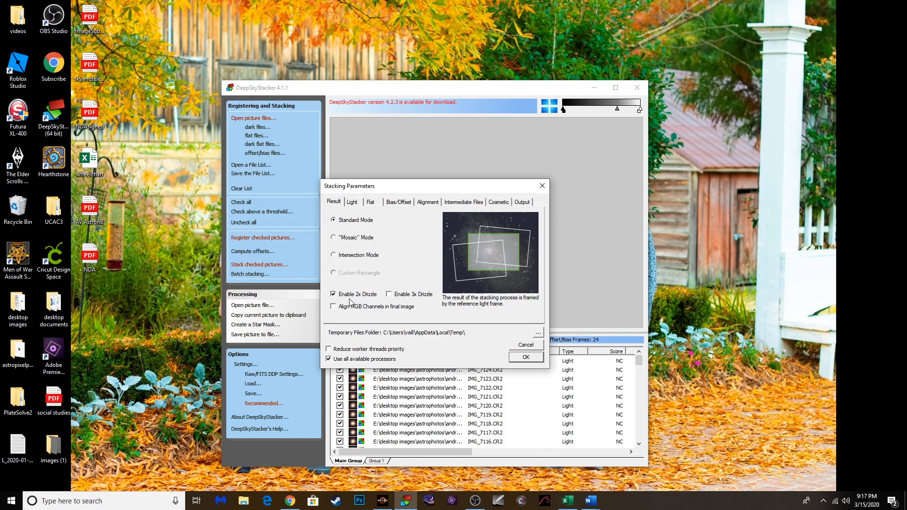
pyautogui.click(354, 203)
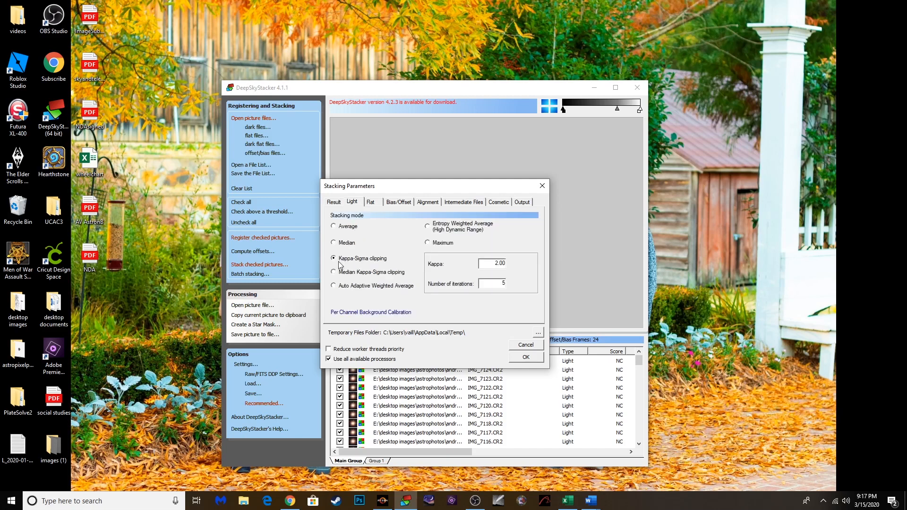
pyautogui.click(371, 202)
pyautogui.click(400, 202)
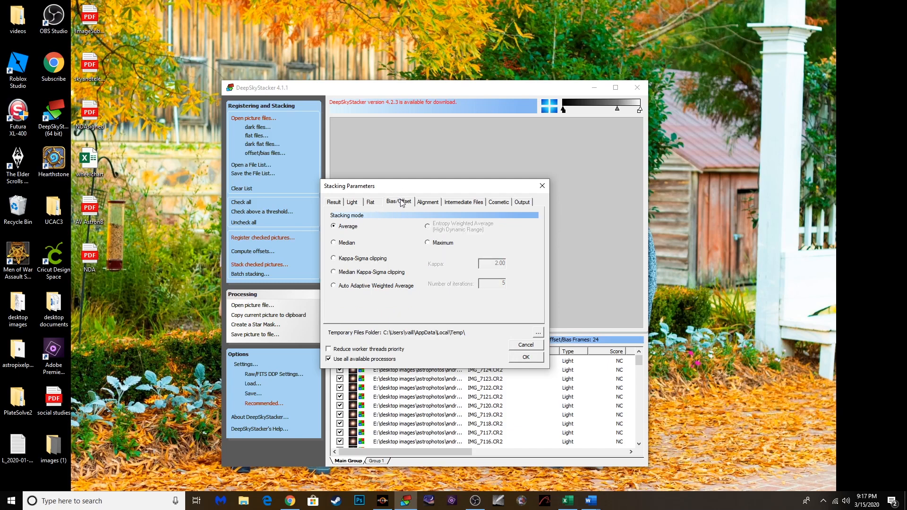
pyautogui.click(436, 203)
pyautogui.click(457, 207)
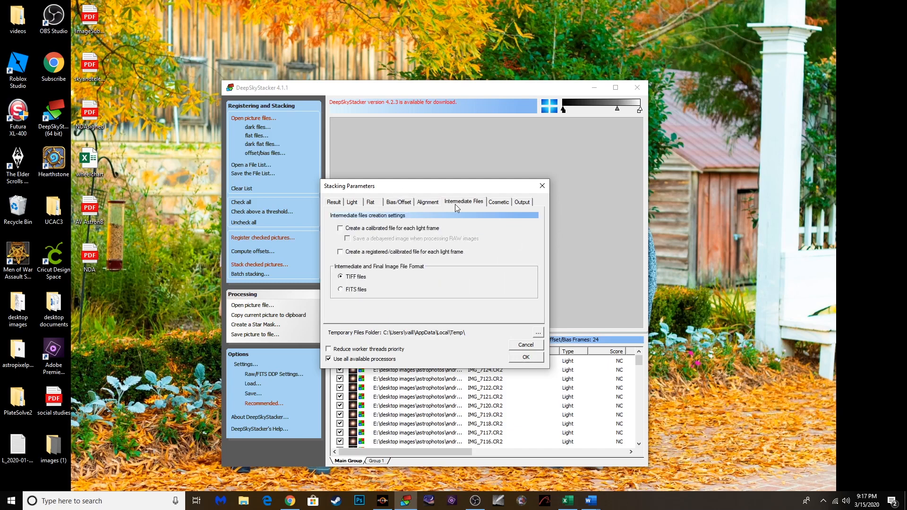
pyautogui.click(498, 203)
pyautogui.click(523, 203)
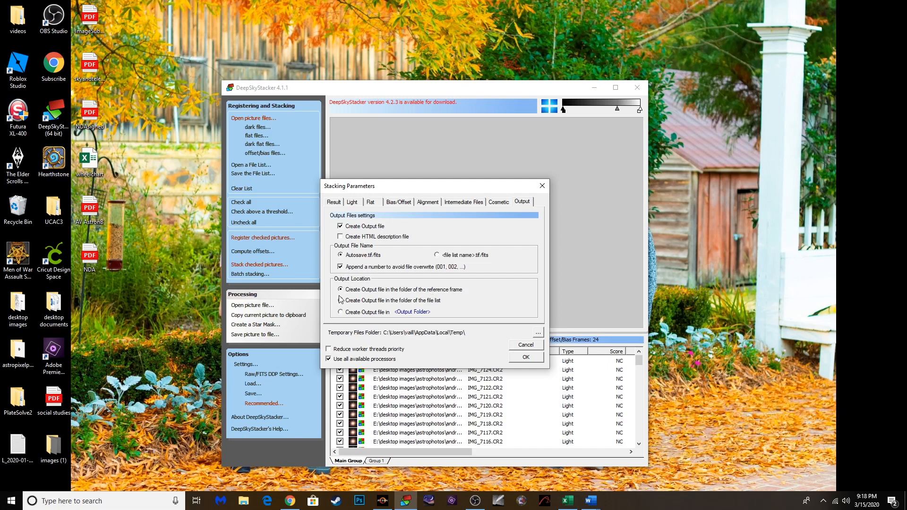
# Step: Accept the stacking parameters and register settings, and start registering and stacking the checked frames
pyautogui.click(524, 357)
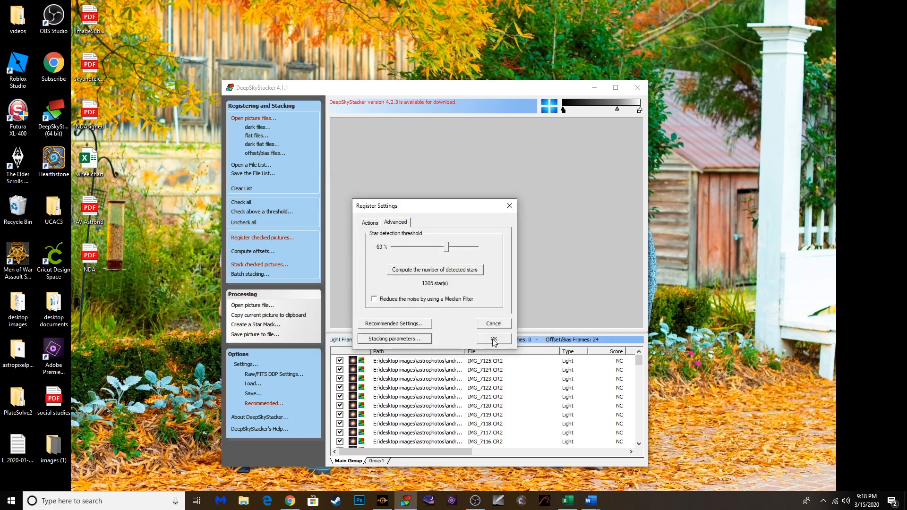
pyautogui.click(493, 340)
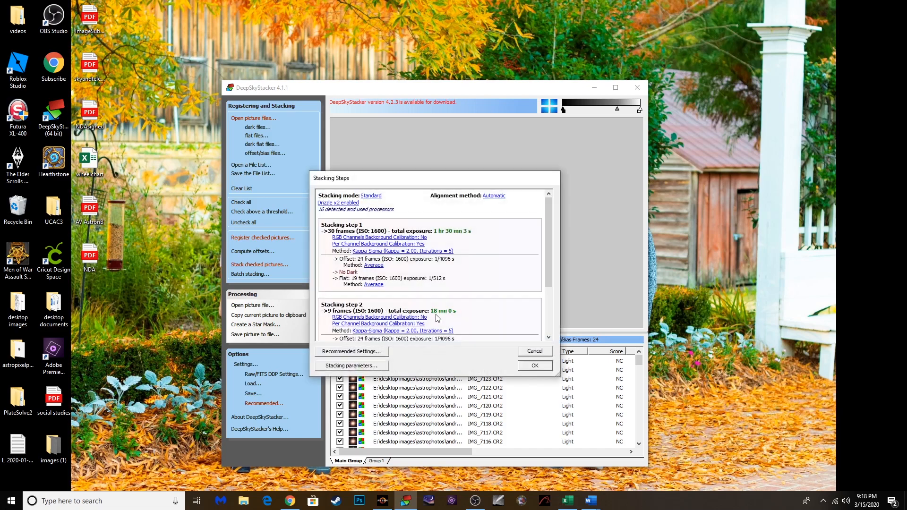
pyautogui.click(533, 366)
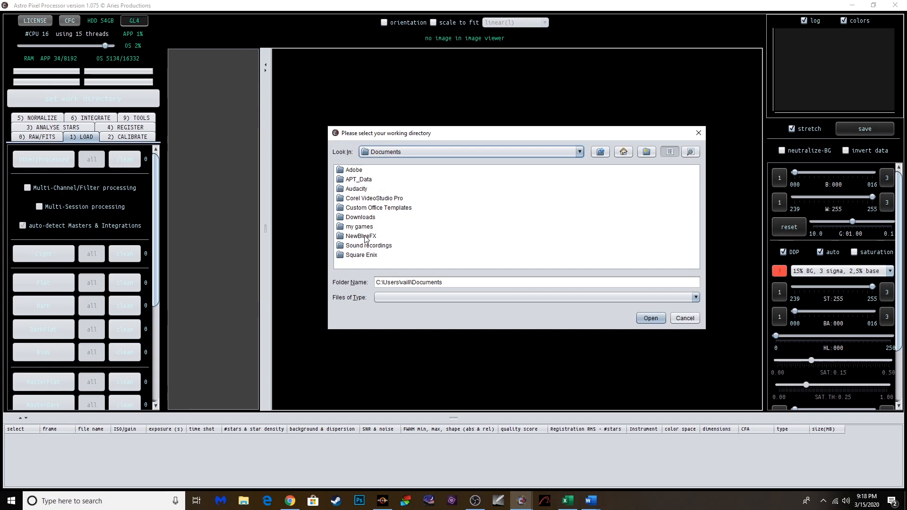
# Step: Set the working directory to the stacked folder inside E:\desktop images\astrophotos\andromeda galaxy
pyautogui.click(600, 153)
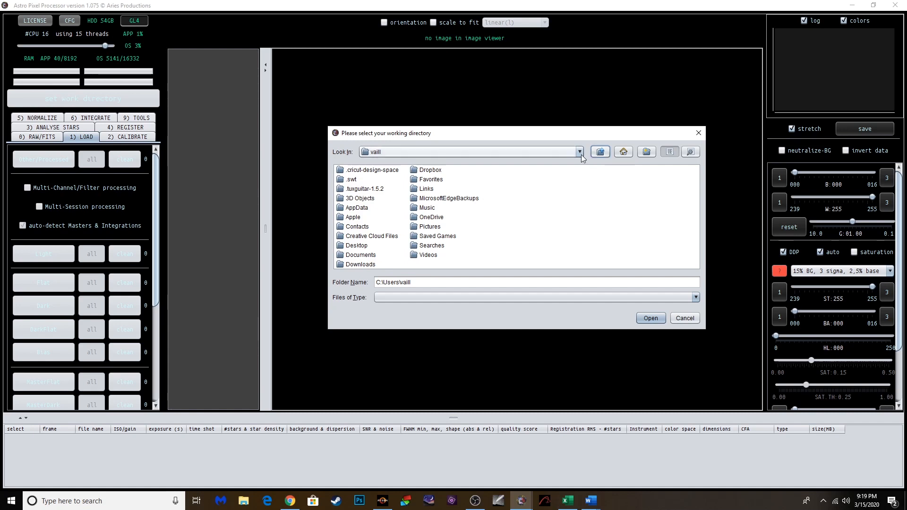
pyautogui.click(579, 152)
pyautogui.click(602, 207)
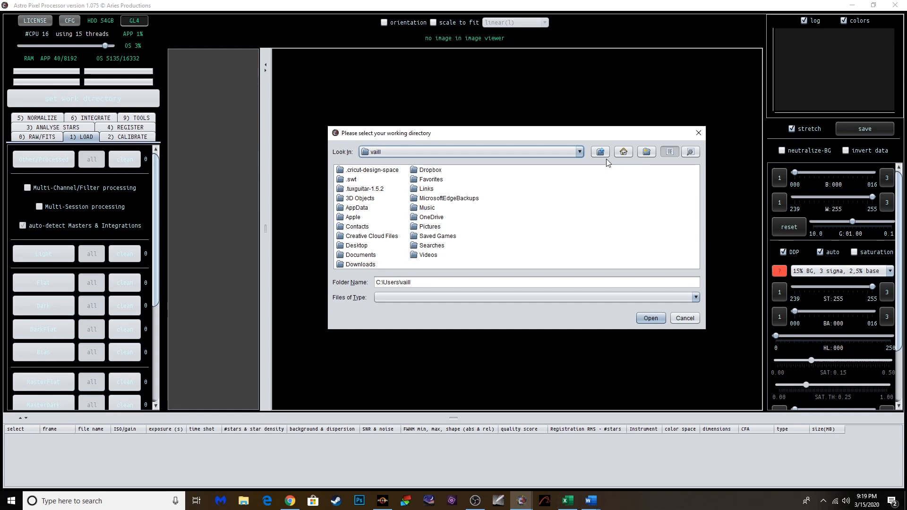
pyautogui.click(361, 181)
pyautogui.doubleClick(361, 180)
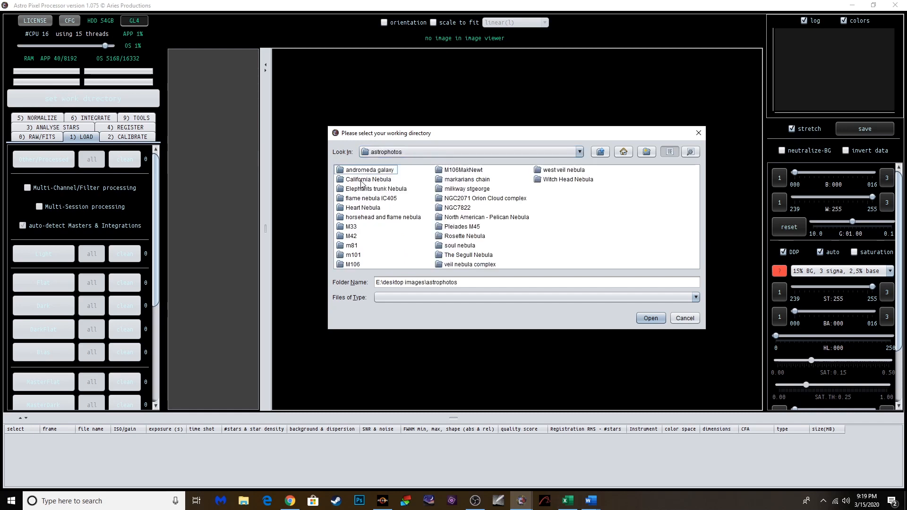
pyautogui.doubleClick(363, 170)
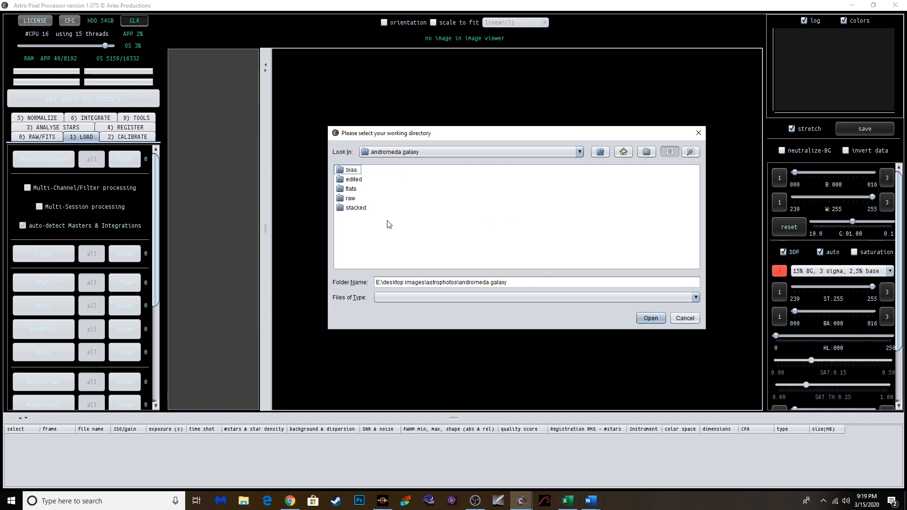
pyautogui.doubleClick(357, 208)
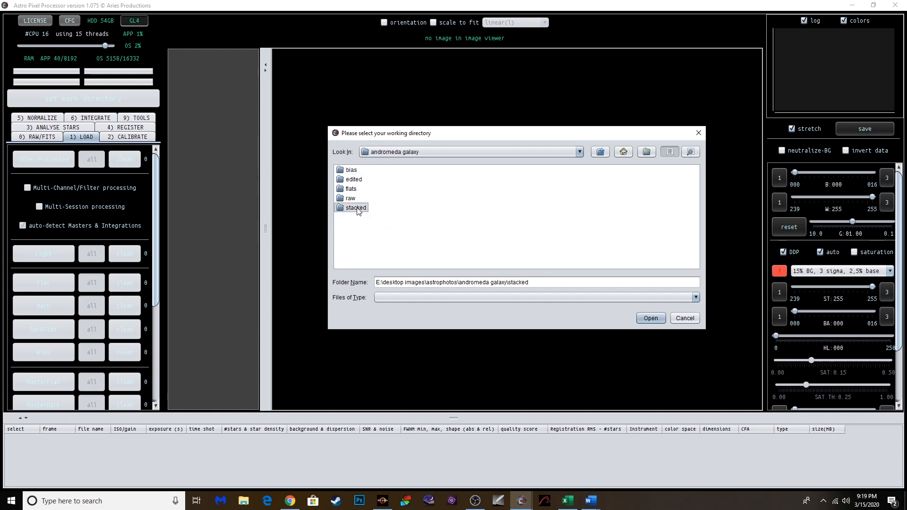
pyautogui.click(651, 318)
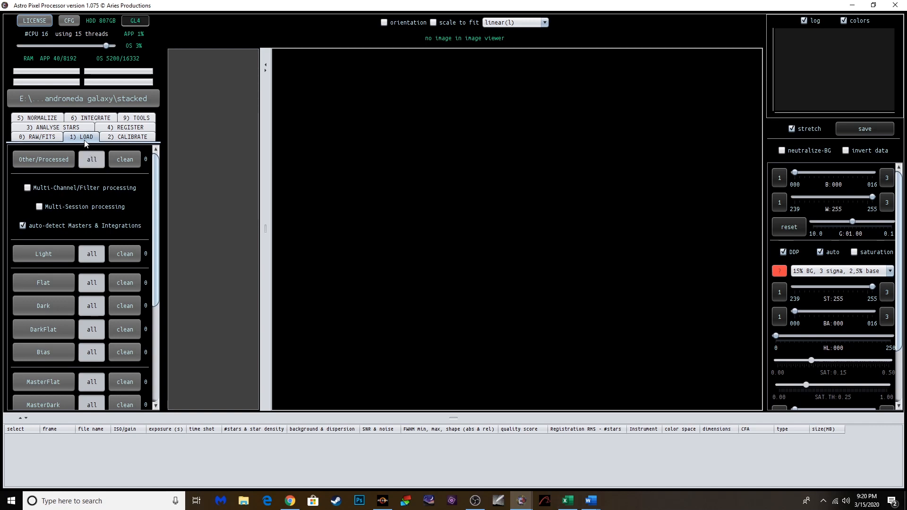
# Step: Load andromedastackday1.TIF as a light frame, leaving multi-channel and multi-session modes disabled, and display it in the image viewer
pyautogui.click(49, 253)
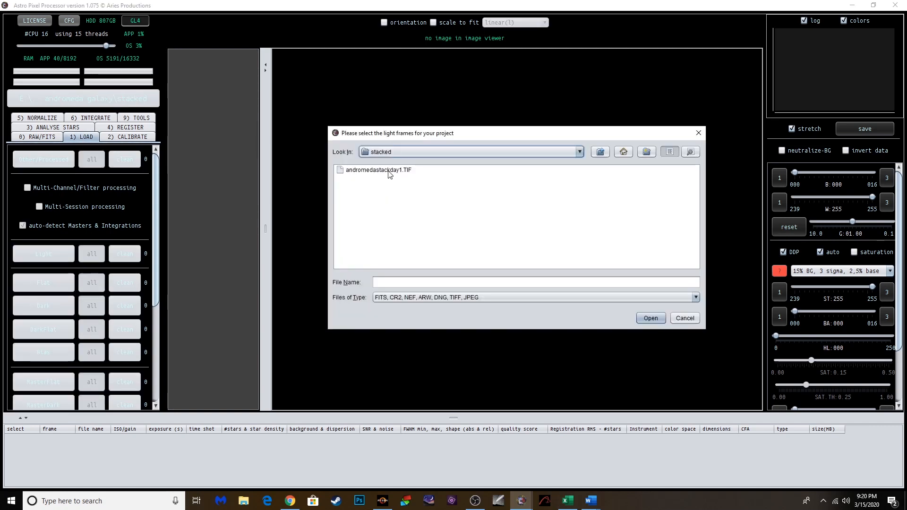
pyautogui.click(387, 172)
pyautogui.click(651, 318)
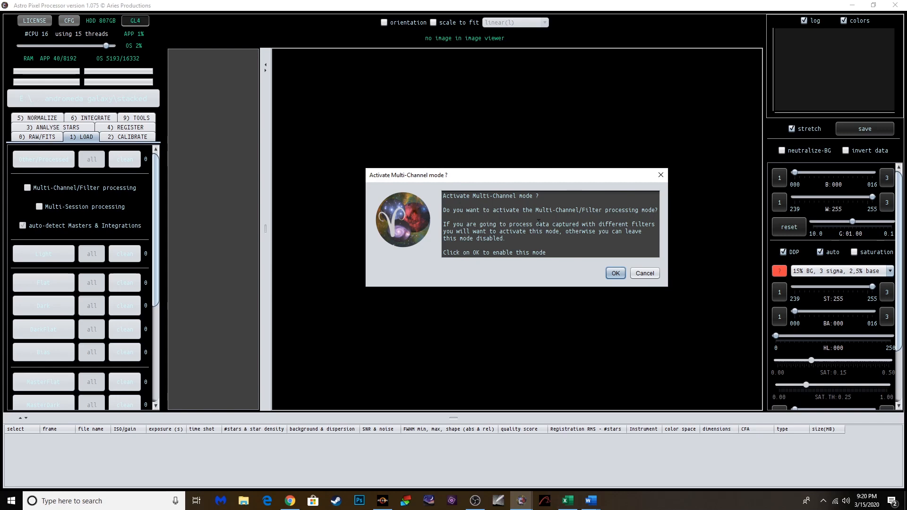
pyautogui.click(645, 273)
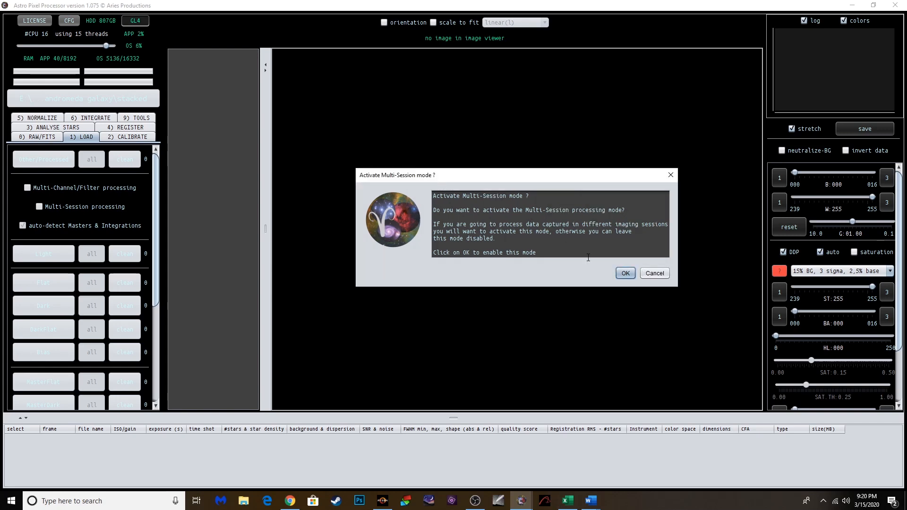
pyautogui.click(655, 274)
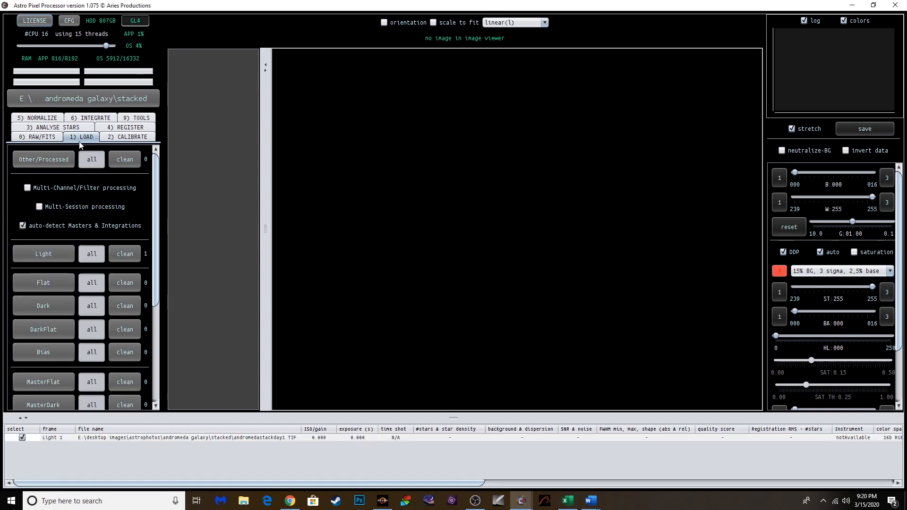
pyautogui.doubleClick(129, 438)
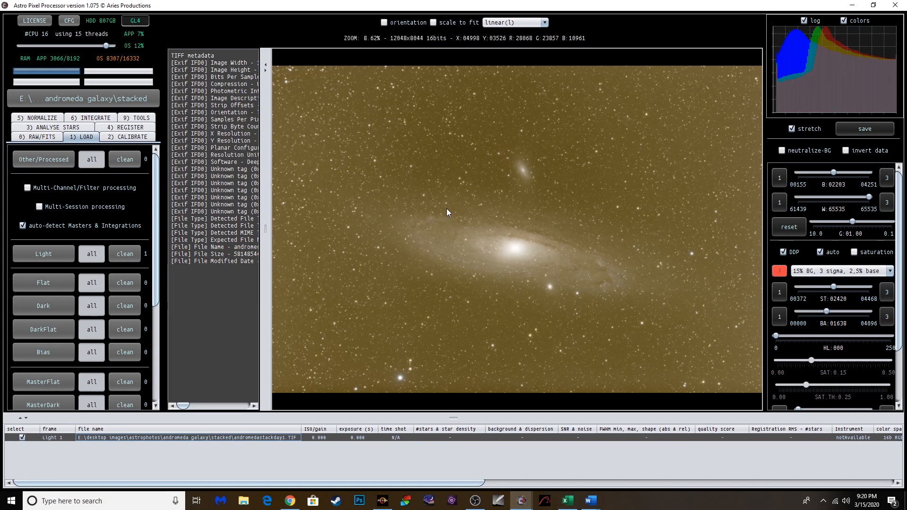
# Step: Crop the displayed stack with batch modify to about 11665 x 7824 pixels, trimming narrow strips from the upper and side edges
pyautogui.click(129, 119)
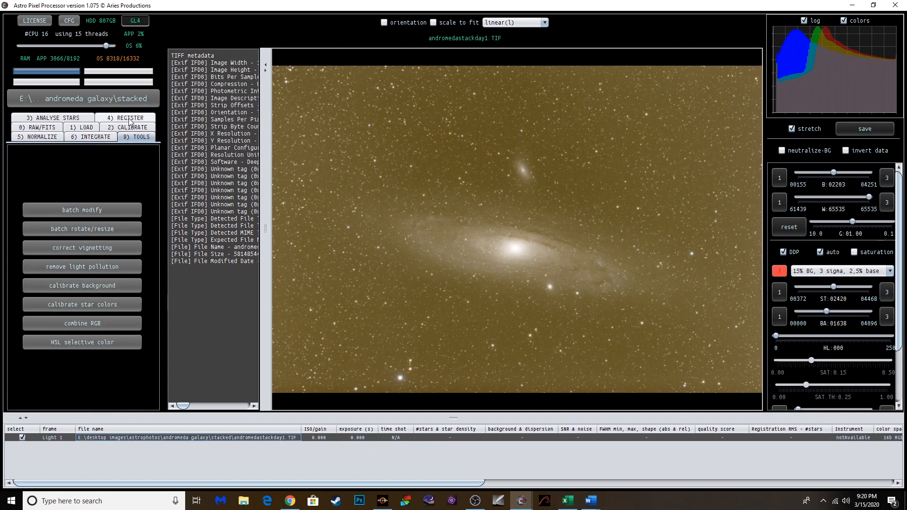
pyautogui.click(94, 210)
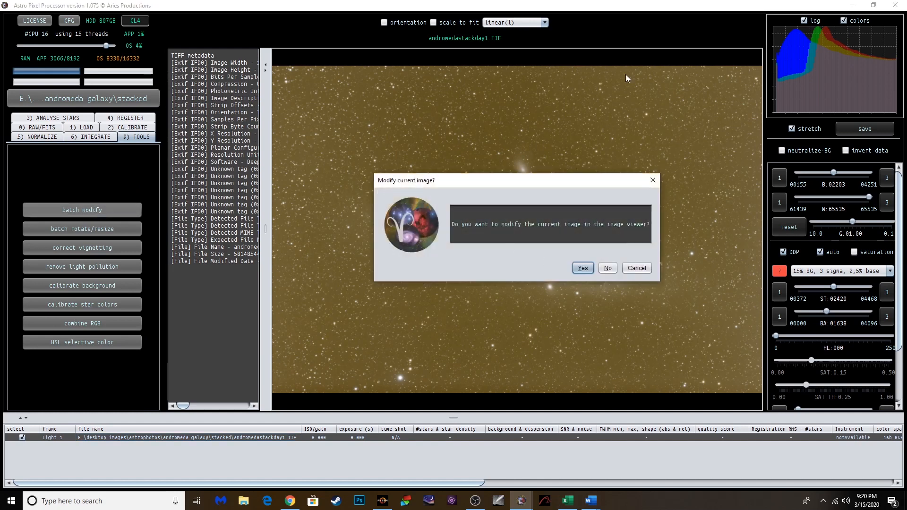
pyautogui.click(584, 273)
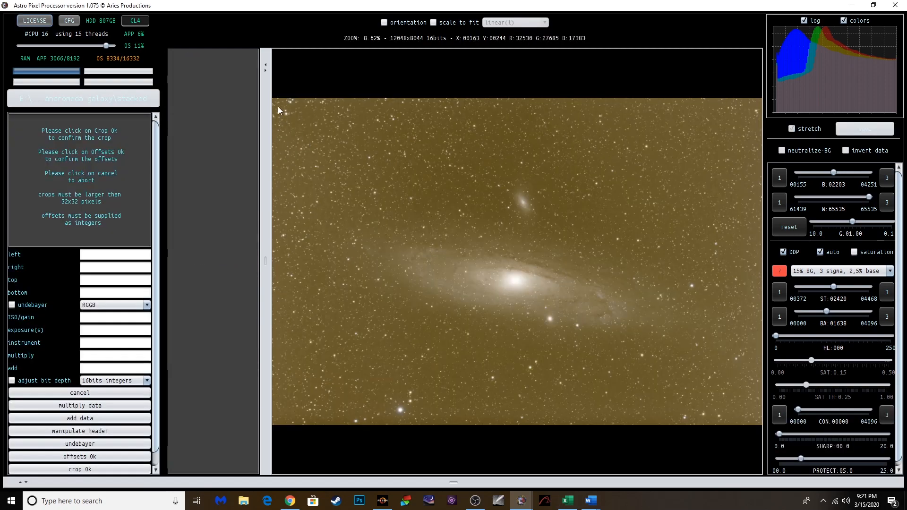
pyautogui.moveTo(277, 107); pyautogui.dragTo(753, 427)
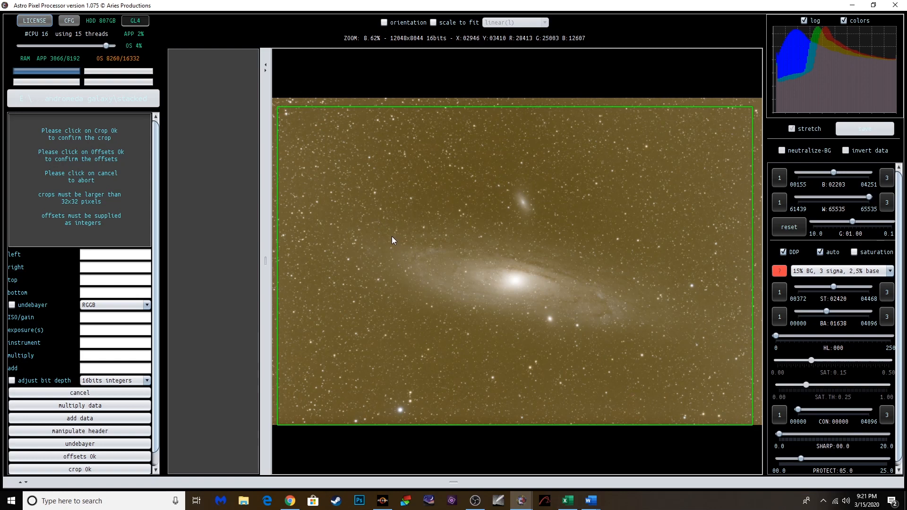
pyautogui.scroll(-1, 80, 411)
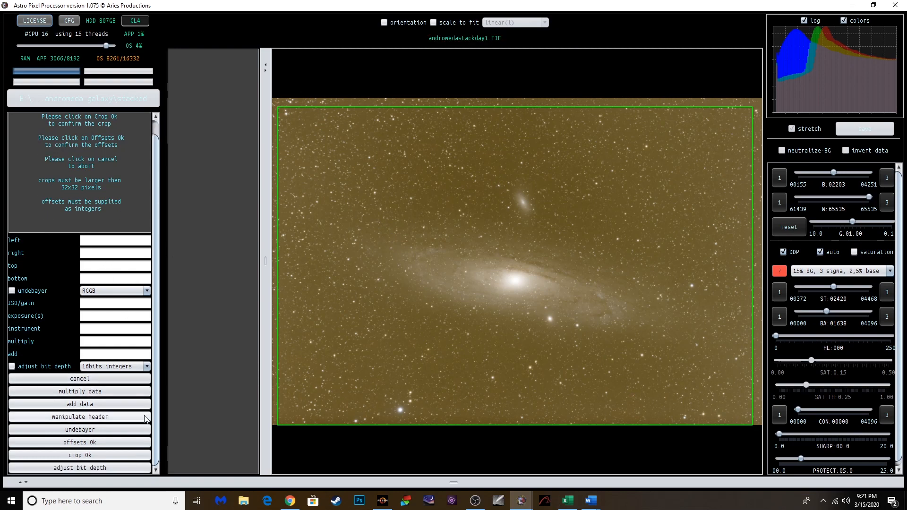
pyautogui.click(82, 455)
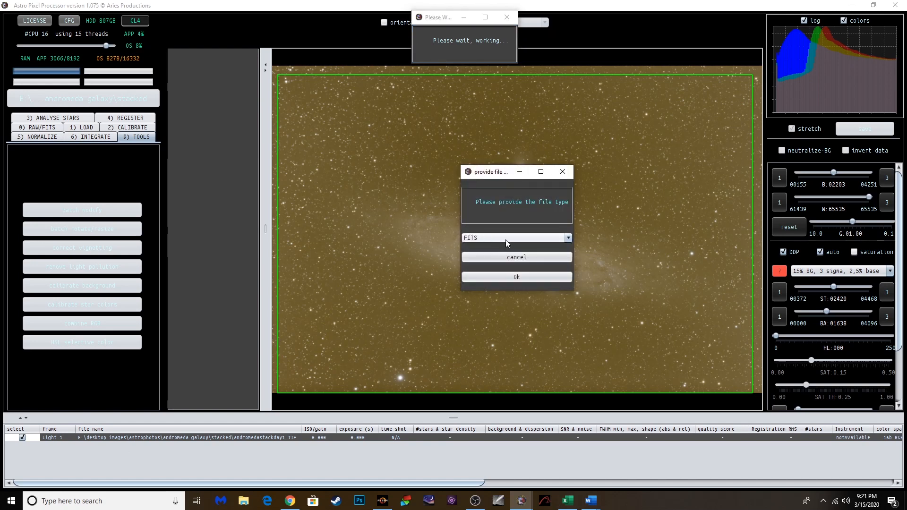
# Step: Save the cropped frame as a 16-bit integer TIFF with the sRGB v2.1 ICC profile
pyautogui.click(506, 239)
pyautogui.click(500, 260)
pyautogui.click(509, 277)
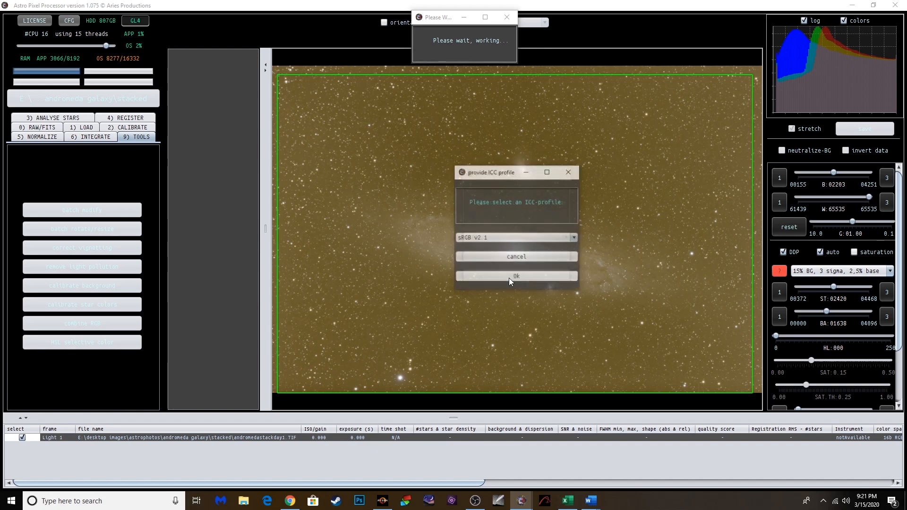
pyautogui.click(500, 276)
pyautogui.click(505, 222)
pyautogui.click(504, 222)
pyautogui.click(502, 223)
pyautogui.click(501, 242)
pyautogui.click(517, 240)
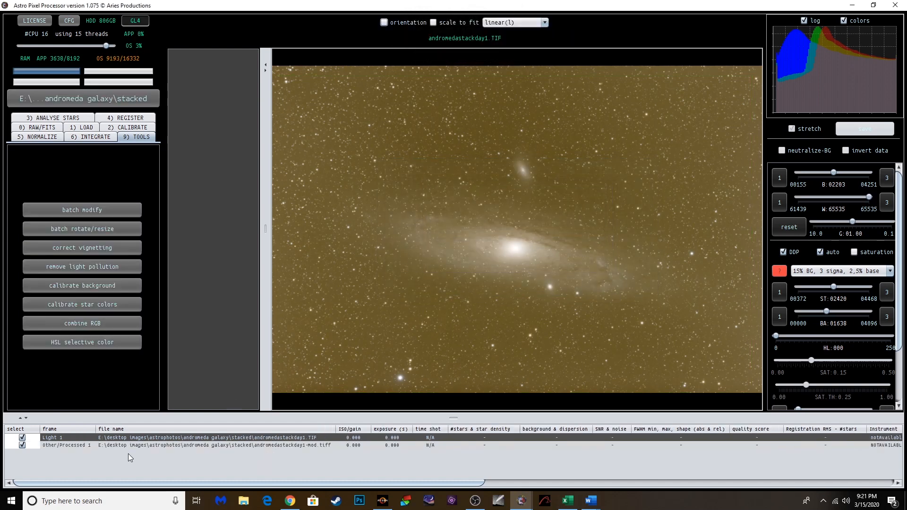
# Step: Display the cropped TIFF and rotate it 180 degrees clockwise at resize factor 1.00 with lanczos-3 resampling
pyautogui.doubleClick(118, 448)
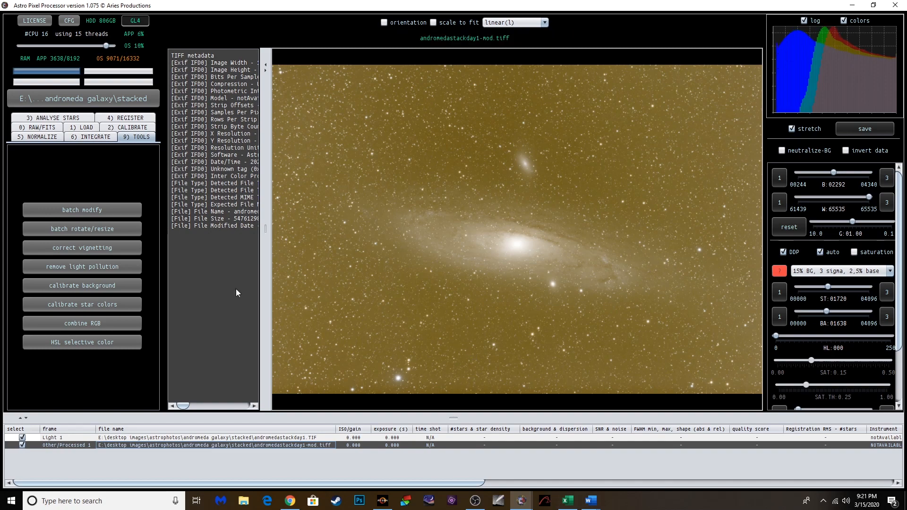
pyautogui.click(77, 229)
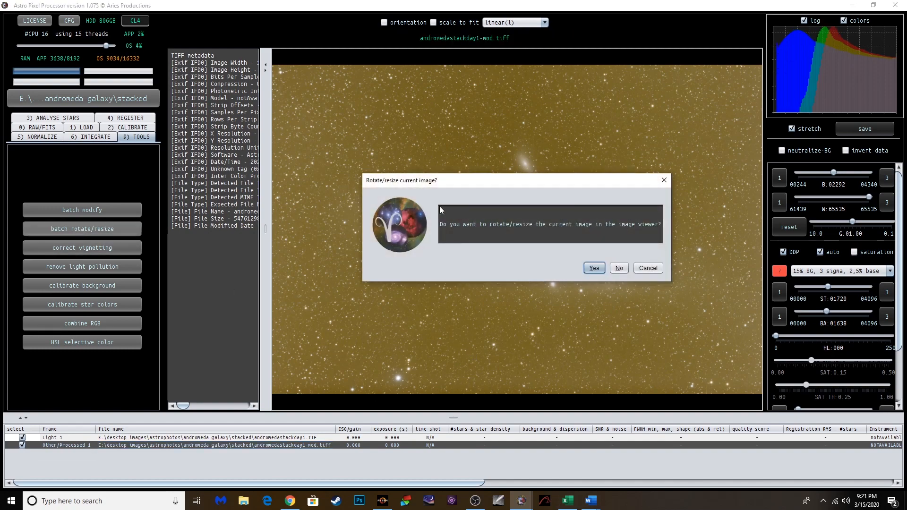
pyautogui.click(594, 269)
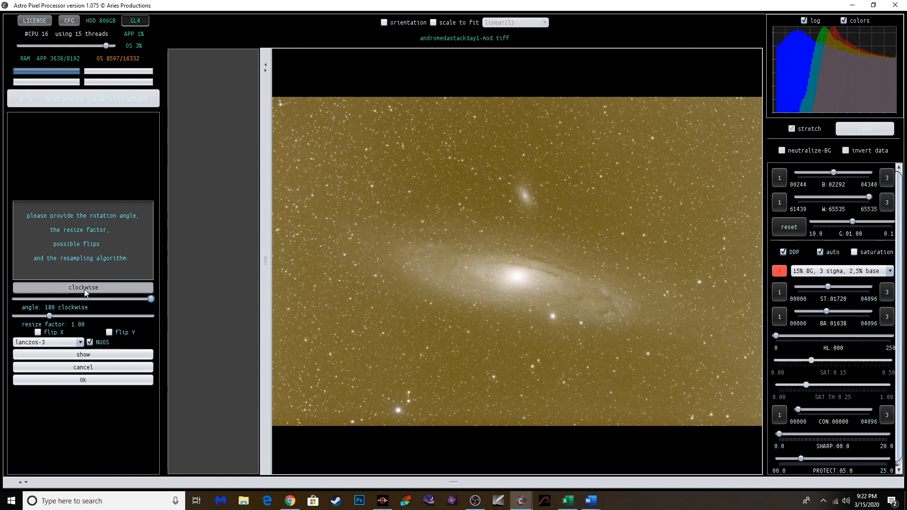
pyautogui.click(101, 380)
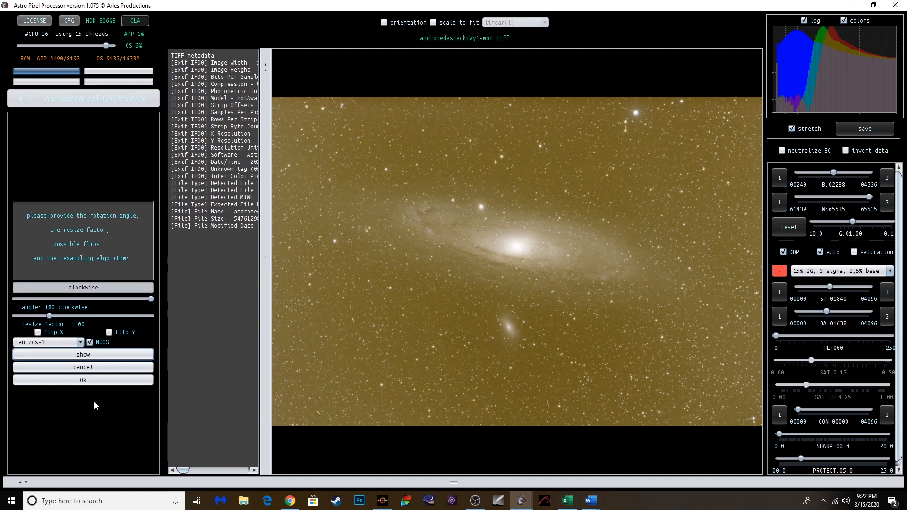
pyautogui.click(75, 380)
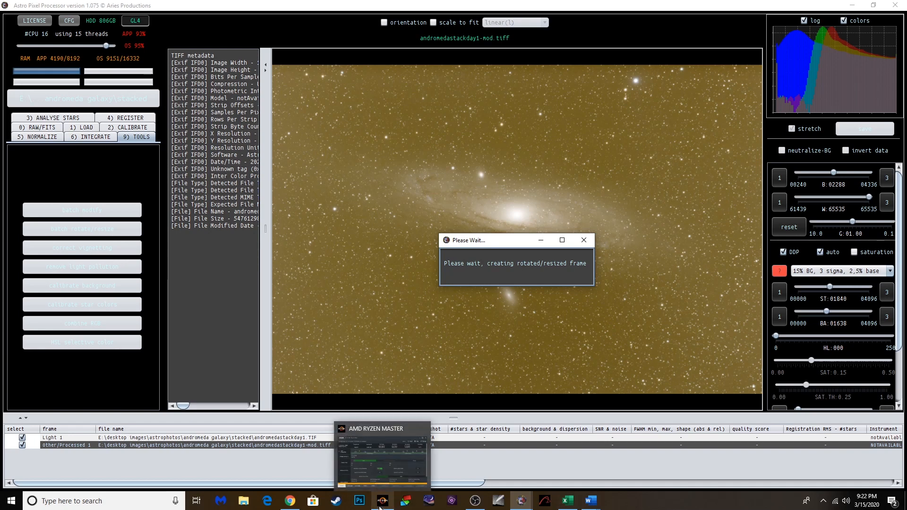
# Step: Save the rotated frame as a 16-bit integer TIFF
pyautogui.click(532, 240)
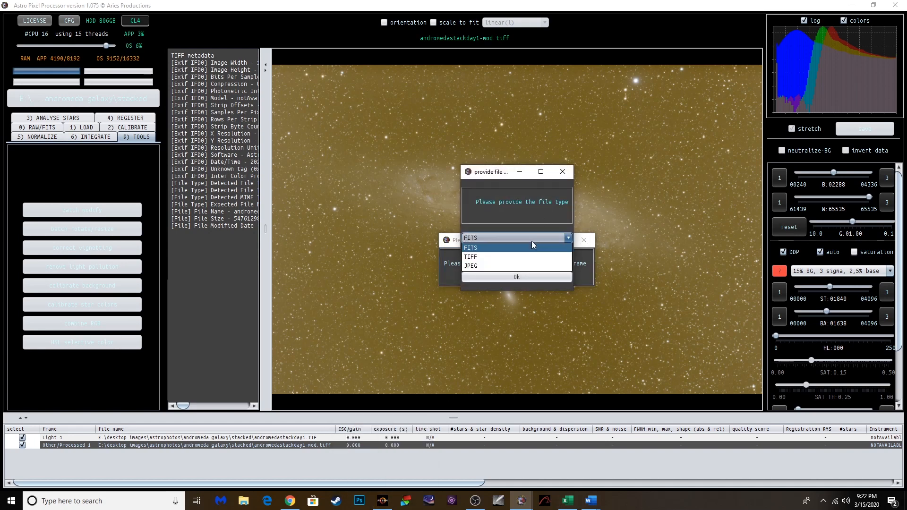
pyautogui.click(508, 261)
pyautogui.click(507, 279)
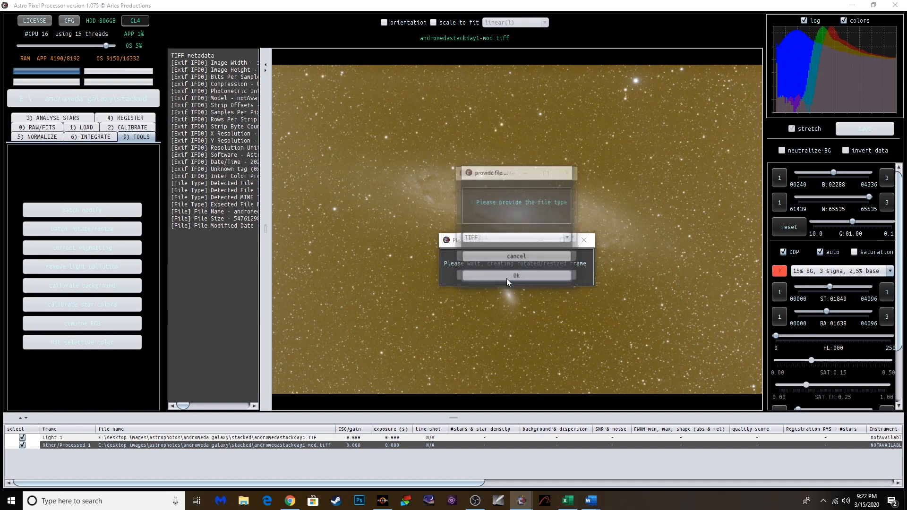
pyautogui.click(502, 279)
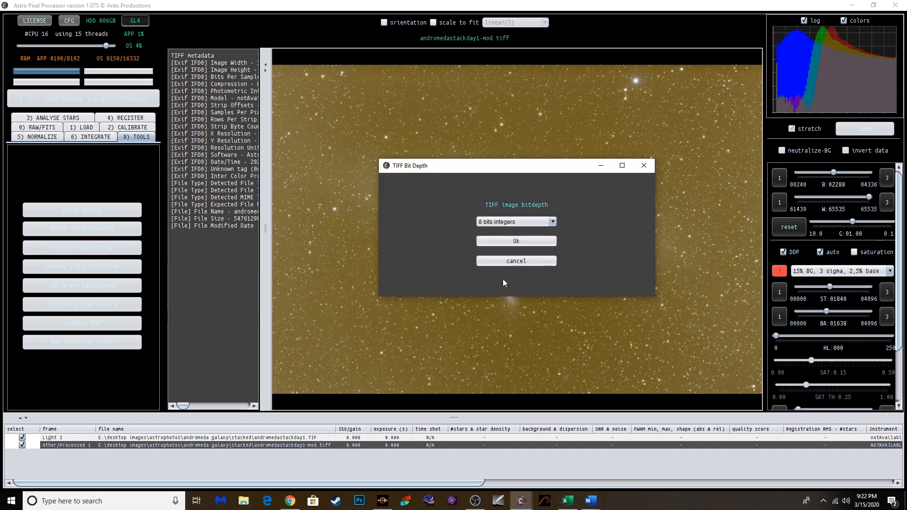
pyautogui.click(500, 221)
pyautogui.click(497, 242)
pyautogui.click(506, 242)
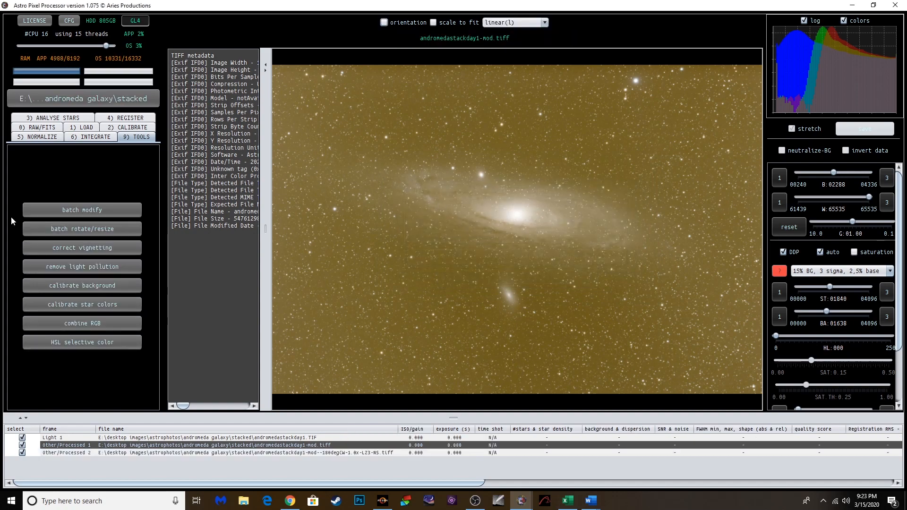
# Step: Crop the strip along the lower edge off the rotated image, leaving about 11632 x 6916 pixels, and display the newly cropped frame
pyautogui.click(68, 210)
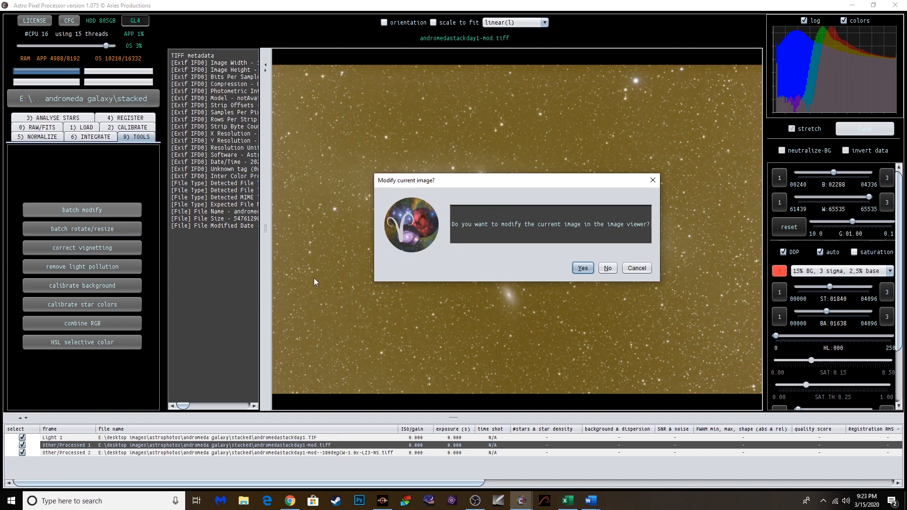
pyautogui.click(581, 268)
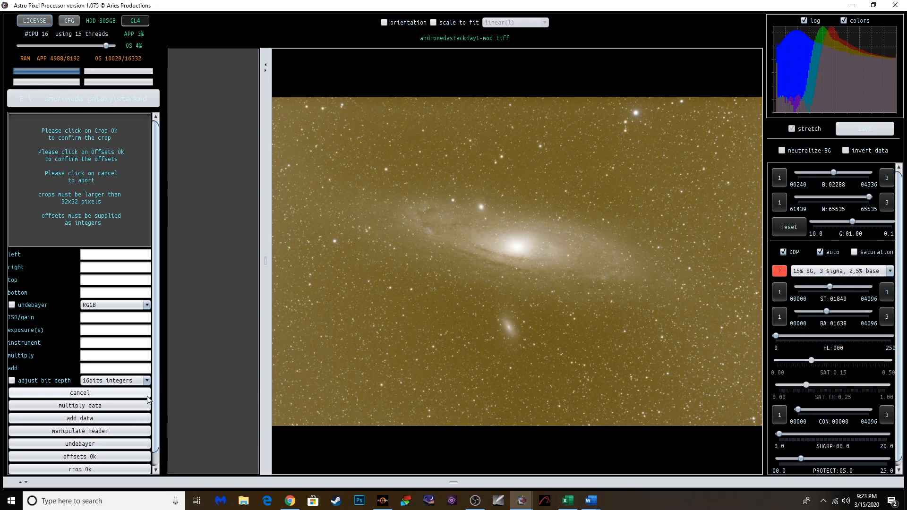
pyautogui.scroll(-1, 142, 409)
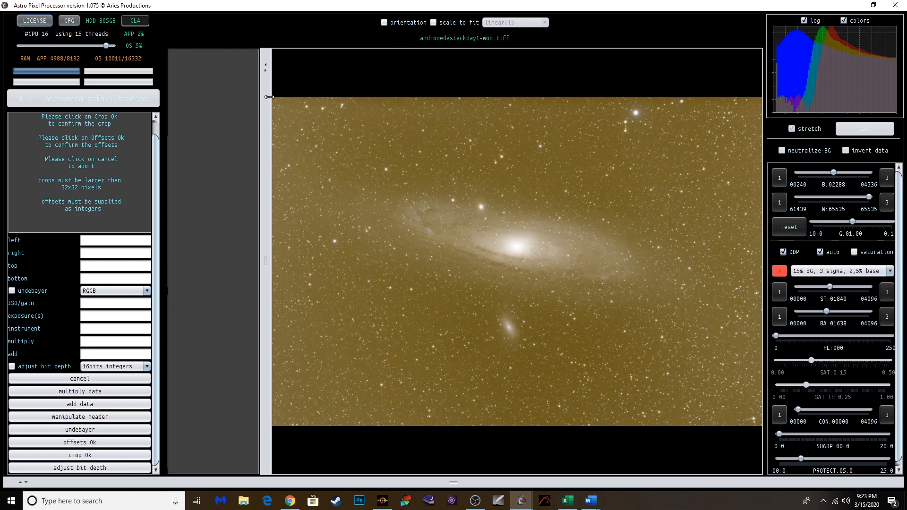
pyautogui.moveTo(274, 97); pyautogui.dragTo(765, 389)
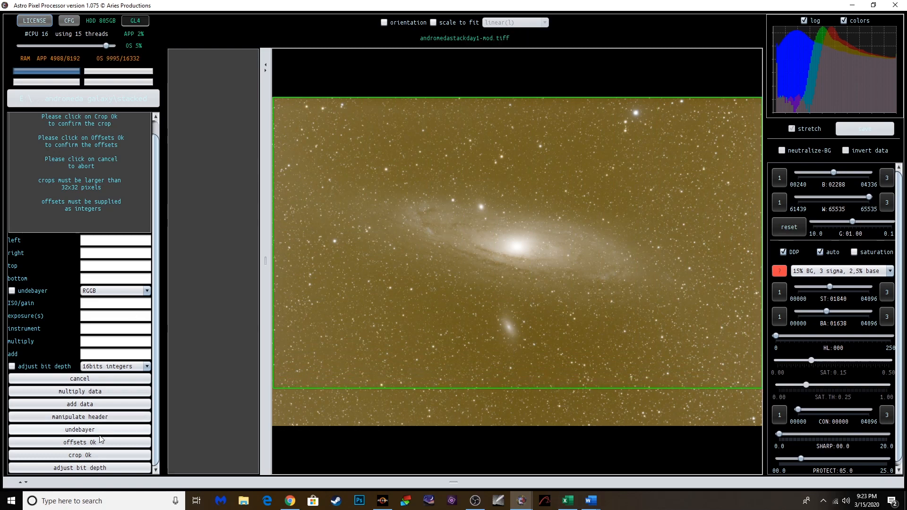
pyautogui.click(84, 456)
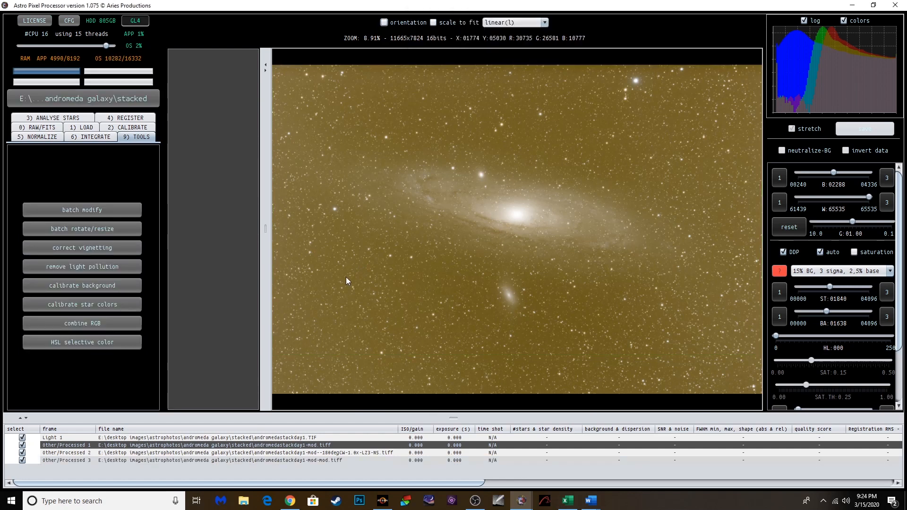
pyautogui.click(279, 461)
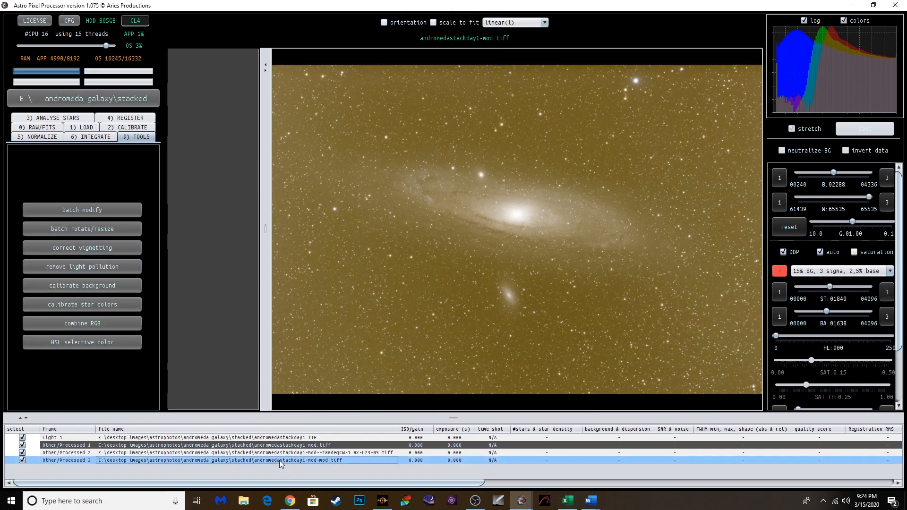
pyautogui.doubleClick(279, 460)
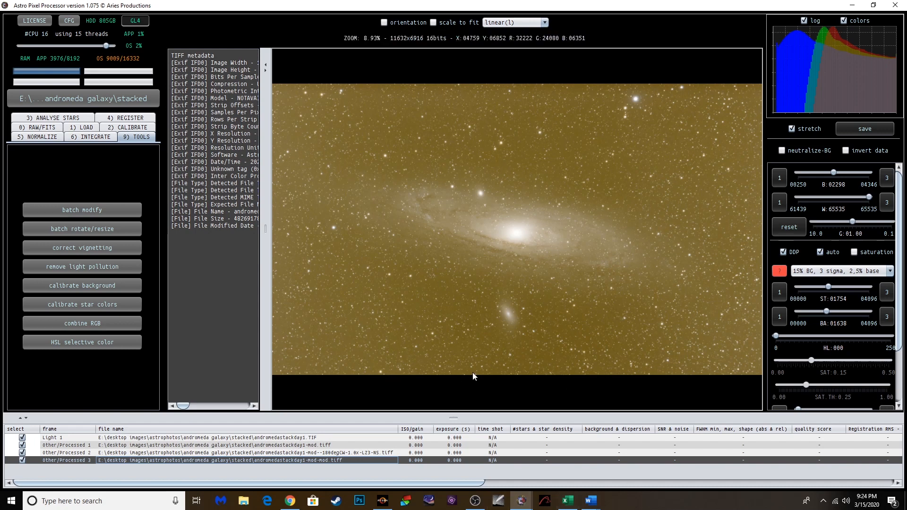
# Step: Start removing light pollution from the newly cropped image and mark eleven background areas around the galaxy
pyautogui.click(75, 268)
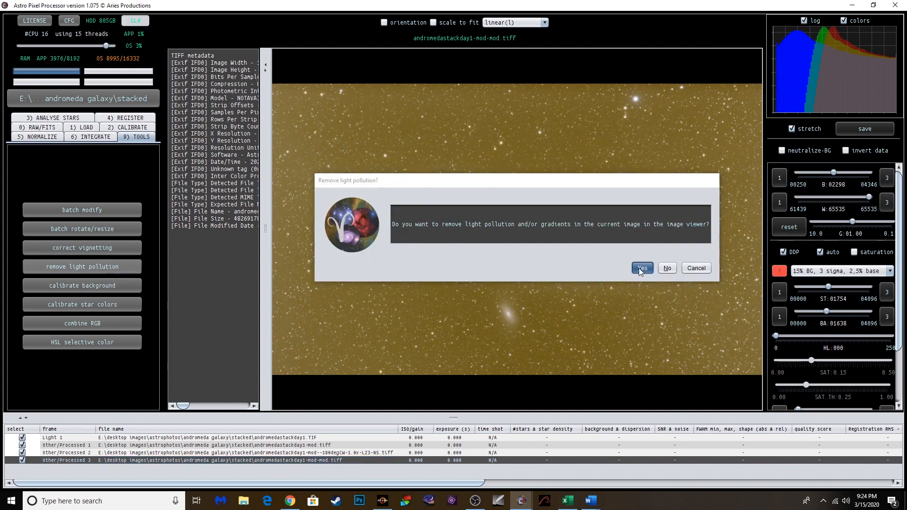
pyautogui.click(642, 268)
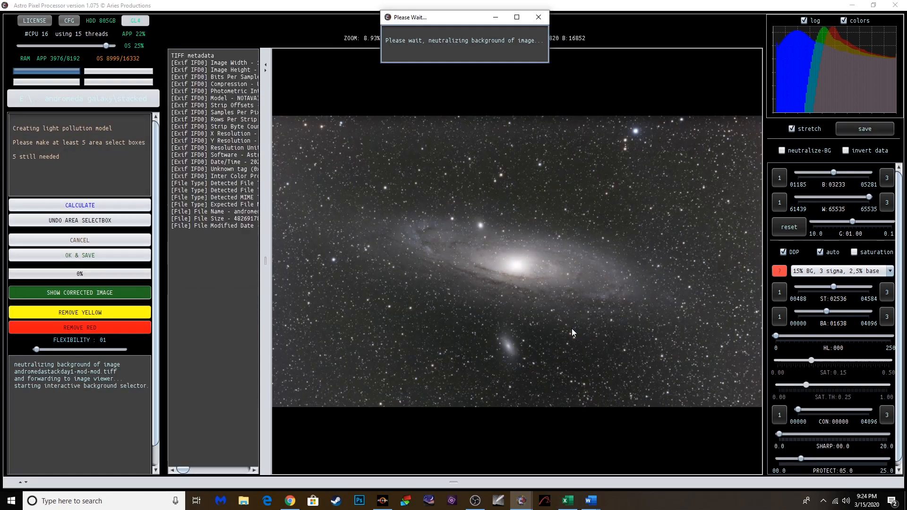
pyautogui.moveTo(291, 139); pyautogui.dragTo(346, 191)
pyautogui.moveTo(354, 301)
pyautogui.mouseDown()
pyautogui.moveTo(397, 374)
pyautogui.moveTo(477, 391)
pyautogui.mouseUp()
pyautogui.moveTo(585, 365); pyautogui.dragTo(645, 391)
pyautogui.moveTo(743, 190); pyautogui.dragTo(742, 213)
pyautogui.moveTo(736, 144); pyautogui.dragTo(735, 143)
pyautogui.moveTo(722, 302); pyautogui.dragTo(754, 369)
pyautogui.moveTo(486, 147); pyautogui.dragTo(486, 147)
pyautogui.moveTo(310, 339); pyautogui.dragTo(350, 404)
pyautogui.moveTo(632, 183); pyautogui.dragTo(687, 216)
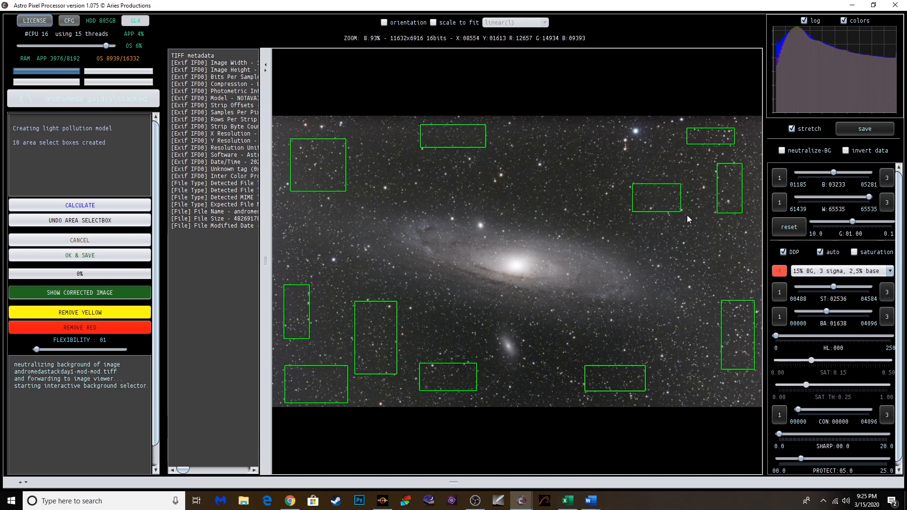
# Step: Calculate the light pollution model, remove the red area boxes, and accept and save the corrected image
pyautogui.click(112, 212)
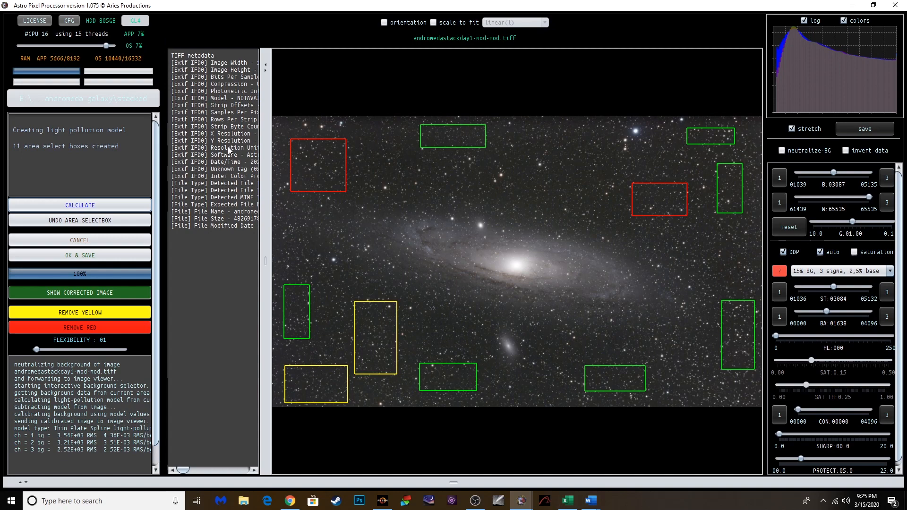
pyautogui.click(69, 328)
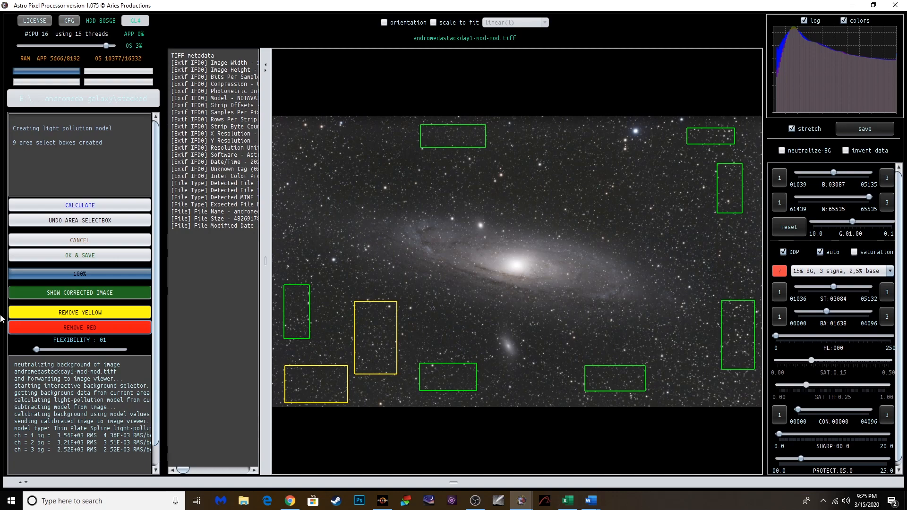
pyautogui.click(81, 258)
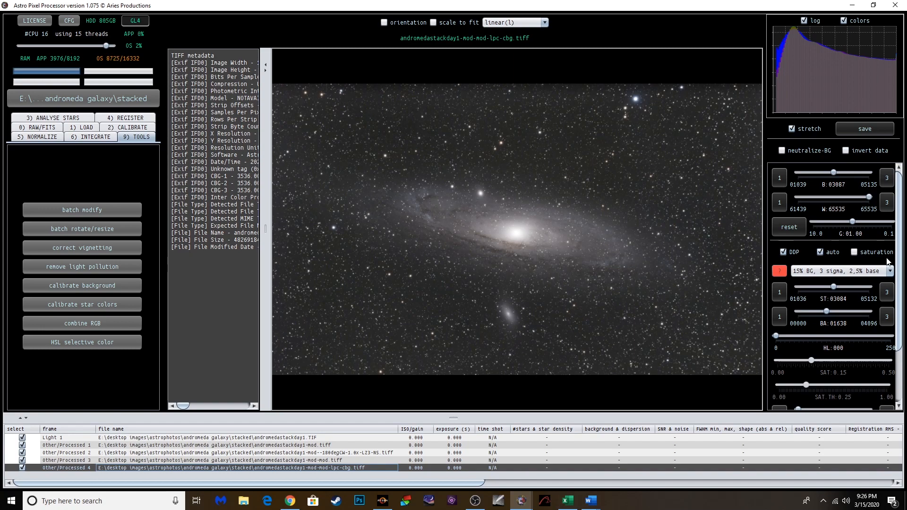
# Step: Try the 20% BG, 5 sigma stretch presets with 2,5% base and 0,0% base on the corrected image
pyautogui.moveTo(899, 251)
pyautogui.mouseDown()
pyautogui.moveTo(901, 268)
pyautogui.moveTo(903, 242)
pyautogui.mouseUp()
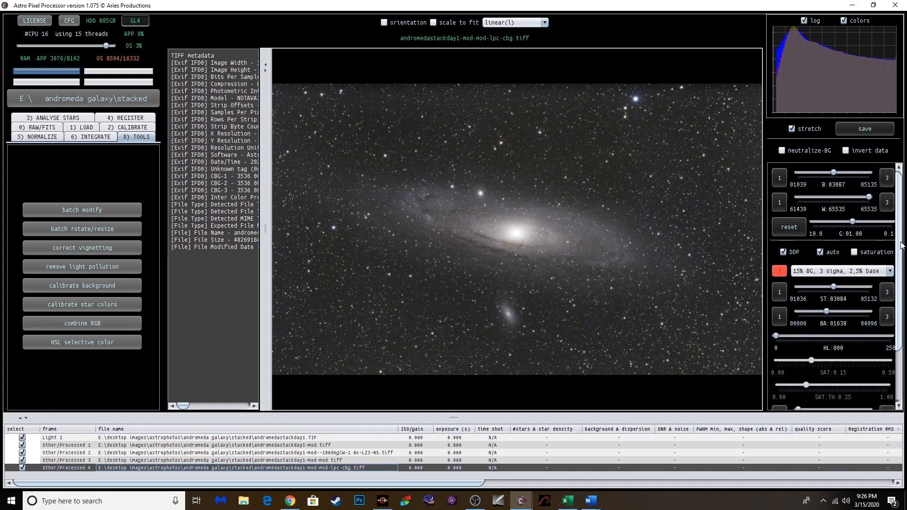
pyautogui.click(891, 271)
pyautogui.click(855, 310)
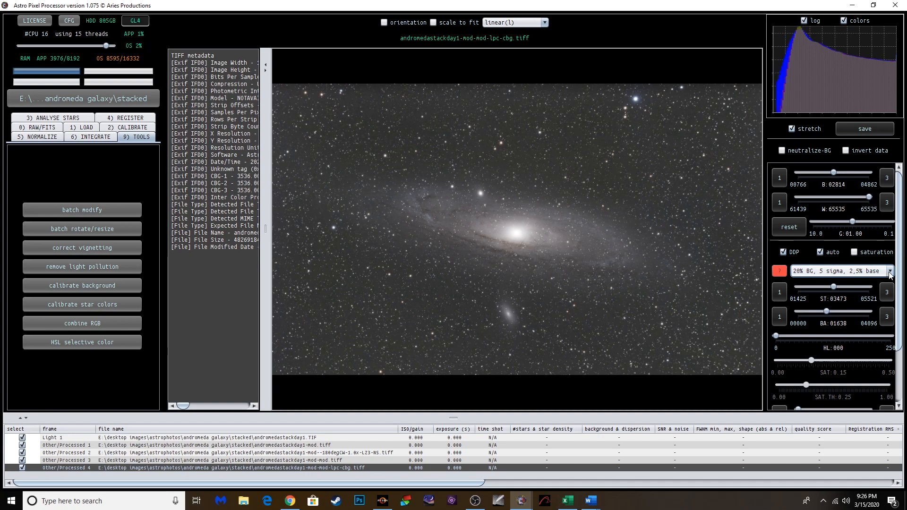
pyautogui.click(891, 273)
pyautogui.click(846, 323)
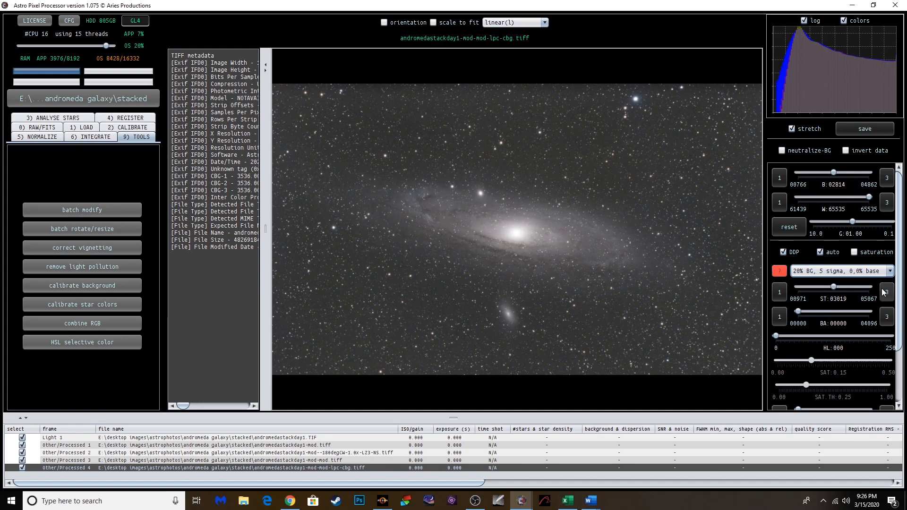
# Step: Compare the 3 sigma, 2,5% base stretch presets at 20% and 15% BG, and settle on 20% BG
pyautogui.click(891, 272)
pyautogui.click(845, 332)
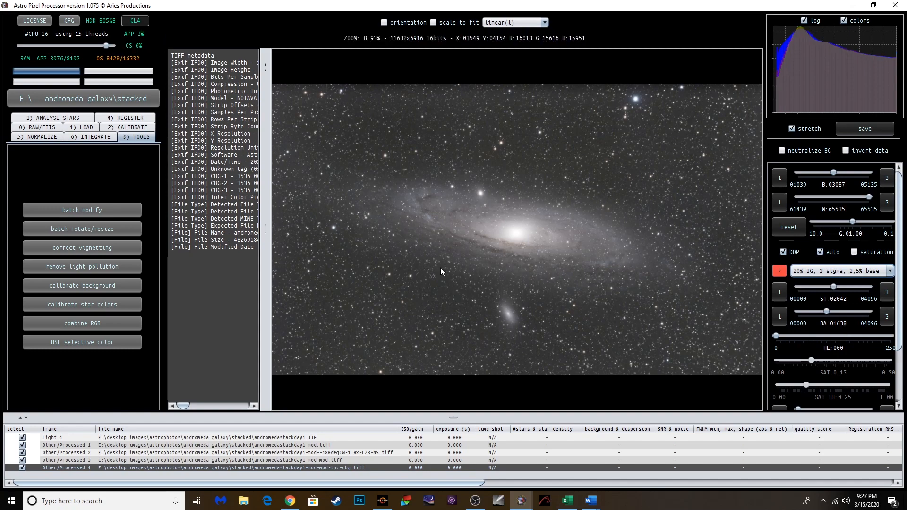
pyautogui.click(891, 271)
pyautogui.click(857, 293)
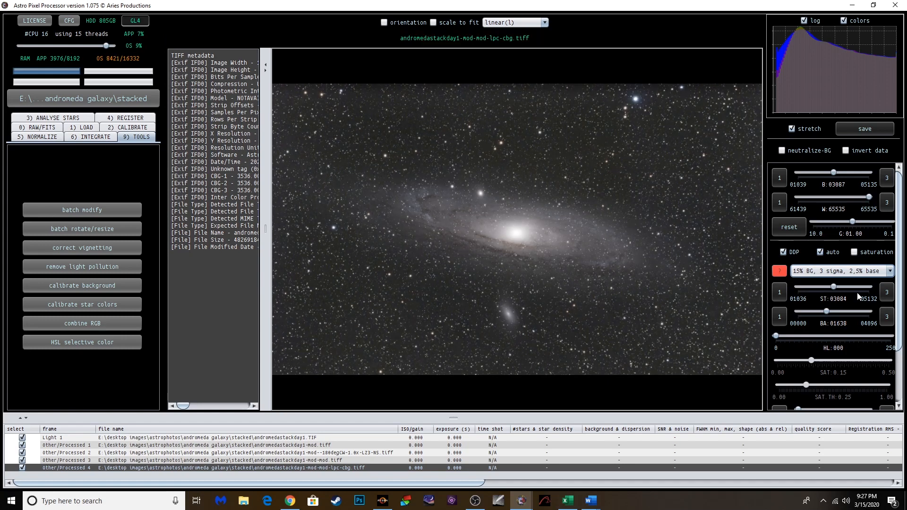
pyautogui.click(892, 271)
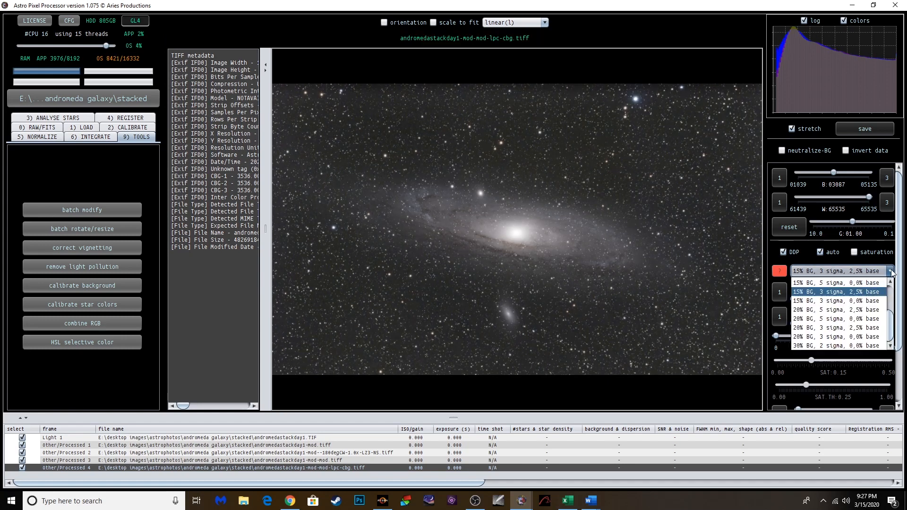
pyautogui.click(855, 332)
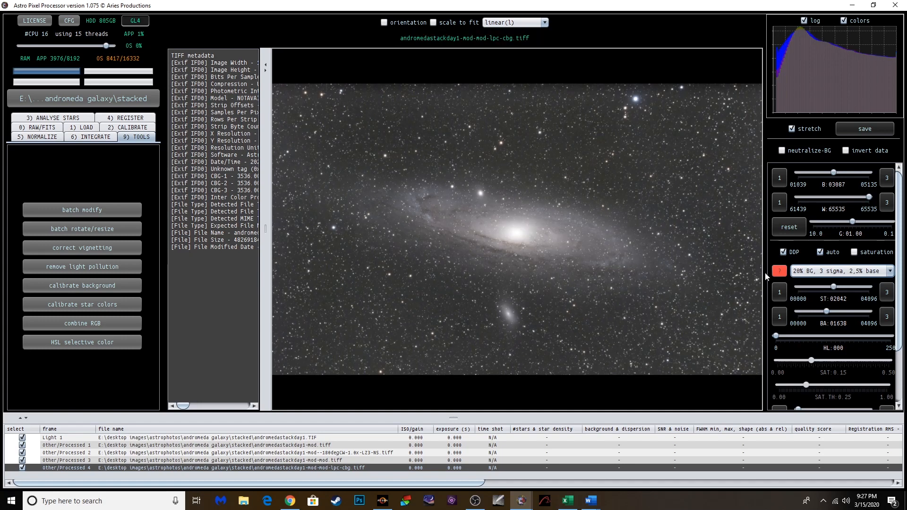
# Step: Start saving the stretched image and name the file andromedastackappyoutubedemo
pyautogui.click(870, 130)
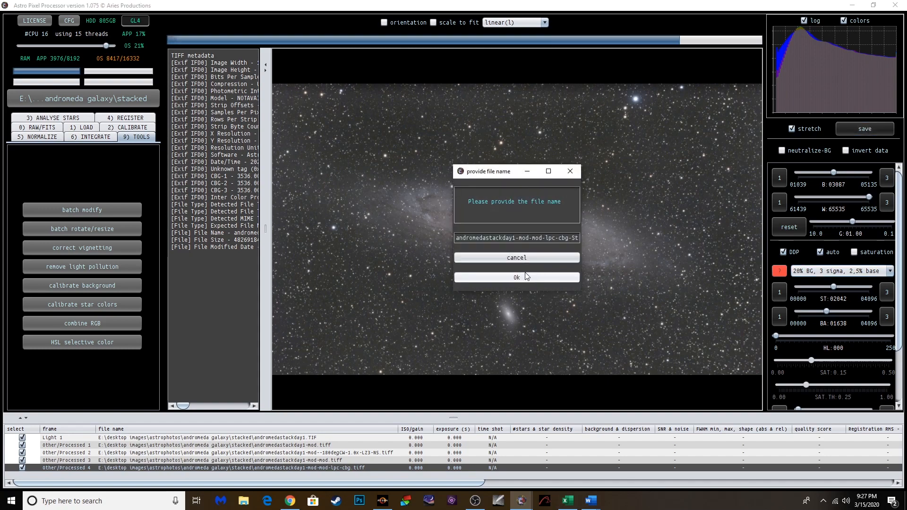
pyautogui.click(509, 238)
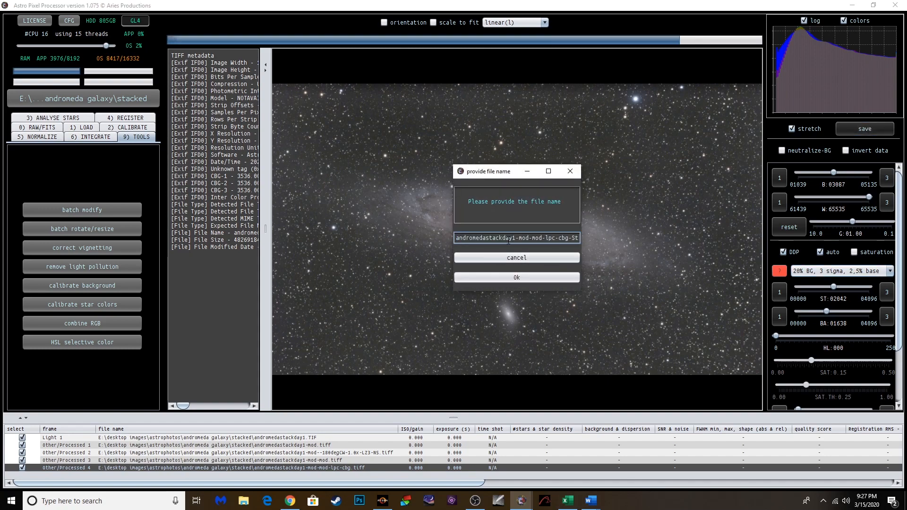
pyautogui.moveTo(503, 239); pyautogui.dragTo(667, 252)
pyautogui.write('appyoutubedemo')
pyautogui.click(513, 278)
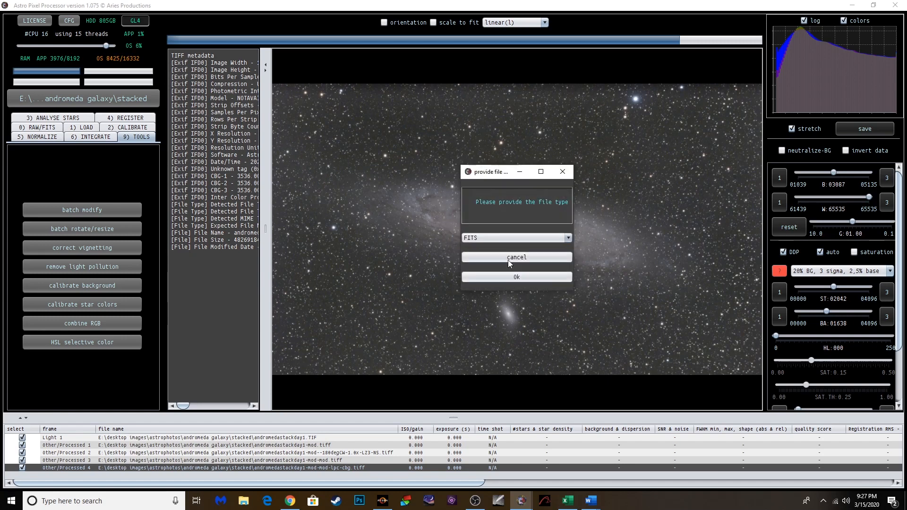
# Step: Choose TIFF as the file type with a bit depth of 16 bits integers and save the image
pyautogui.click(493, 237)
pyautogui.click(494, 257)
pyautogui.click(498, 278)
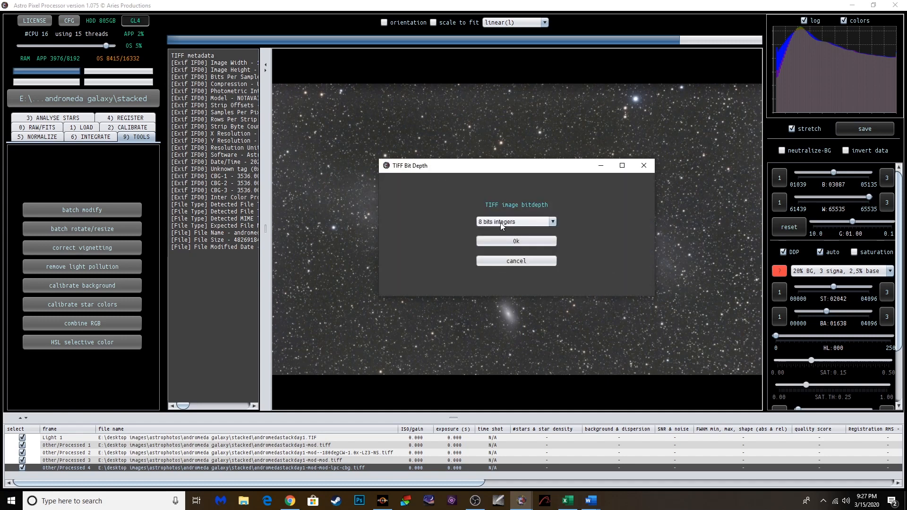
pyautogui.click(501, 222)
pyautogui.click(501, 242)
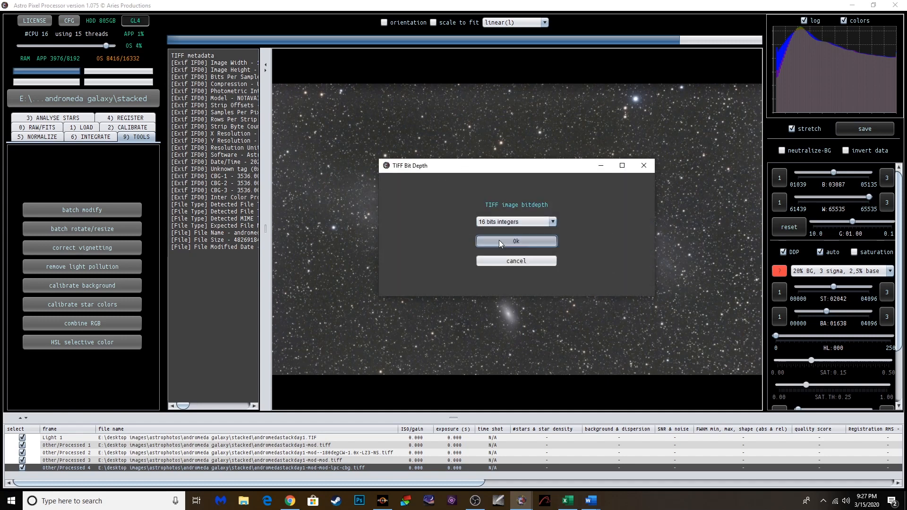
pyautogui.click(501, 243)
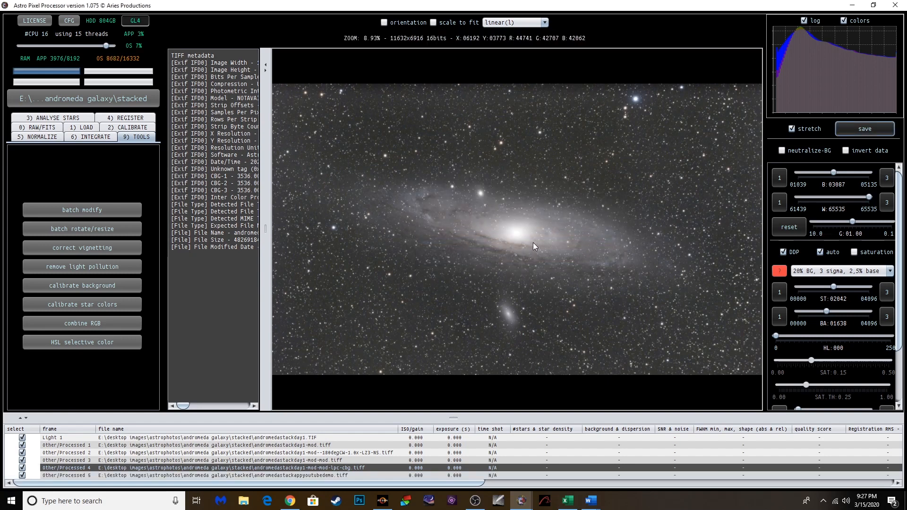
# Step: Close Astro Pixel Processor and switch to Photoshop, dismissing its startup error
pyautogui.click(898, 6)
pyautogui.click(613, 267)
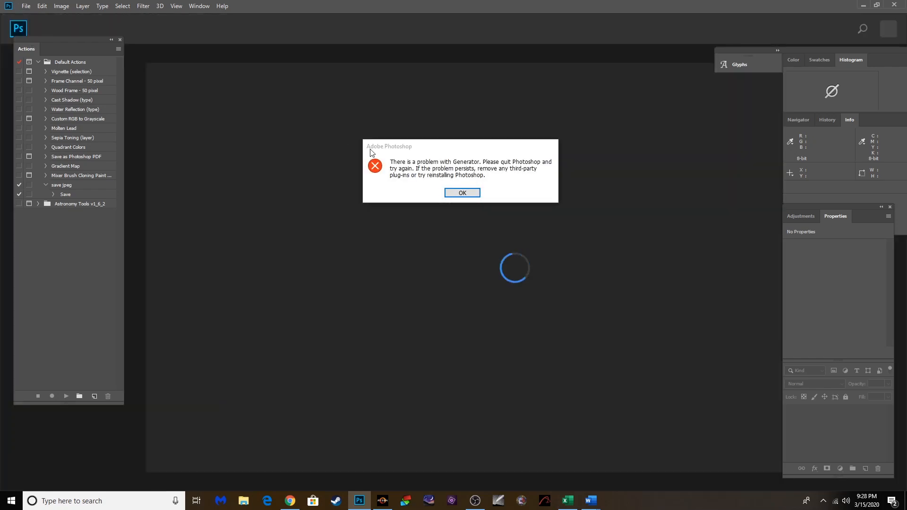
pyautogui.click(459, 192)
# Step: Open andromedastackappyoutubedemo from the desktop images\astrophotos\andromeda galaxy\stacked folder on the E: drive
pyautogui.click(25, 7)
pyautogui.click(37, 26)
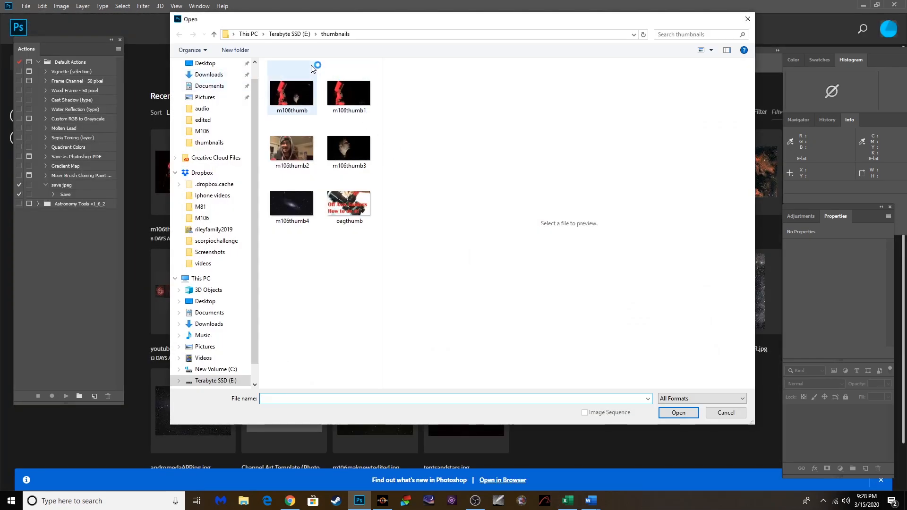
pyautogui.click(289, 34)
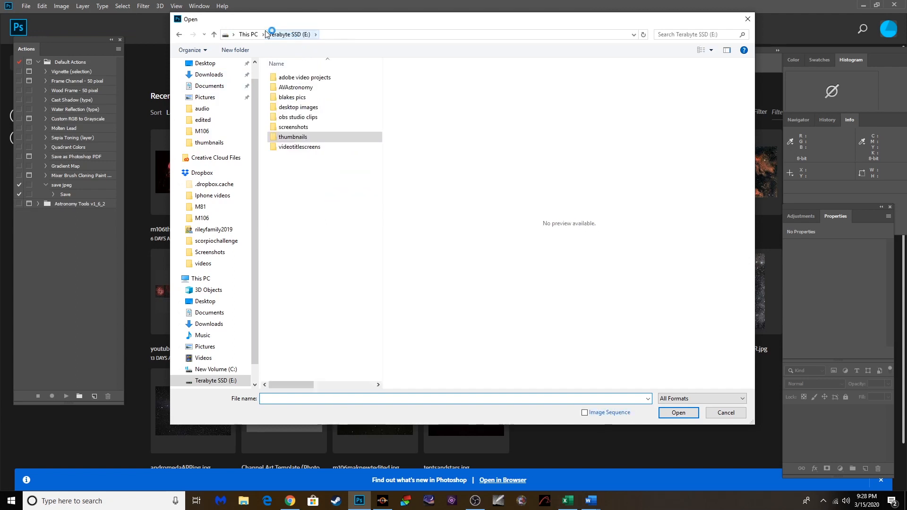
pyautogui.doubleClick(295, 106)
pyautogui.doubleClick(293, 87)
pyautogui.doubleClick(294, 77)
pyautogui.doubleClick(285, 117)
pyautogui.click(292, 92)
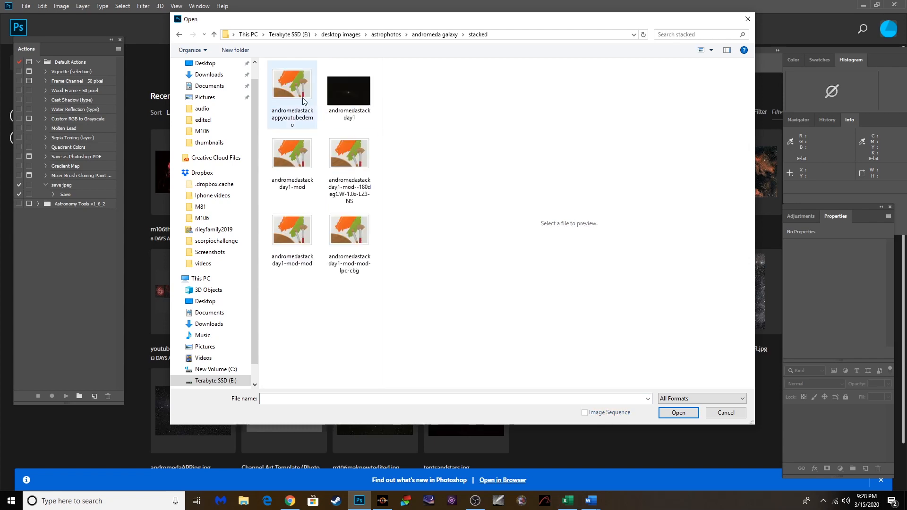
pyautogui.click(680, 413)
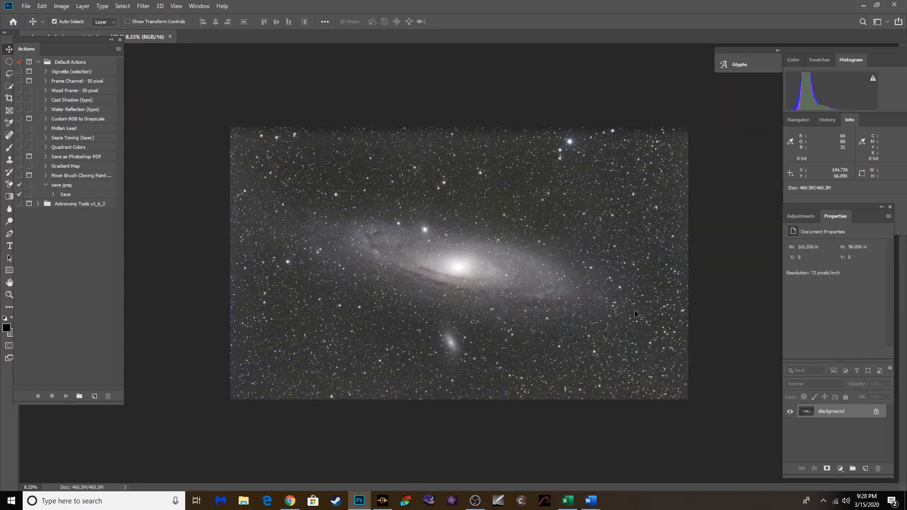
# Step: Crop the rough outer edges off the image, leaving about 146.6 x 92.7 in, and duplicate the Background layer
pyautogui.moveTo(43, 38); pyautogui.dragTo(57, 55)
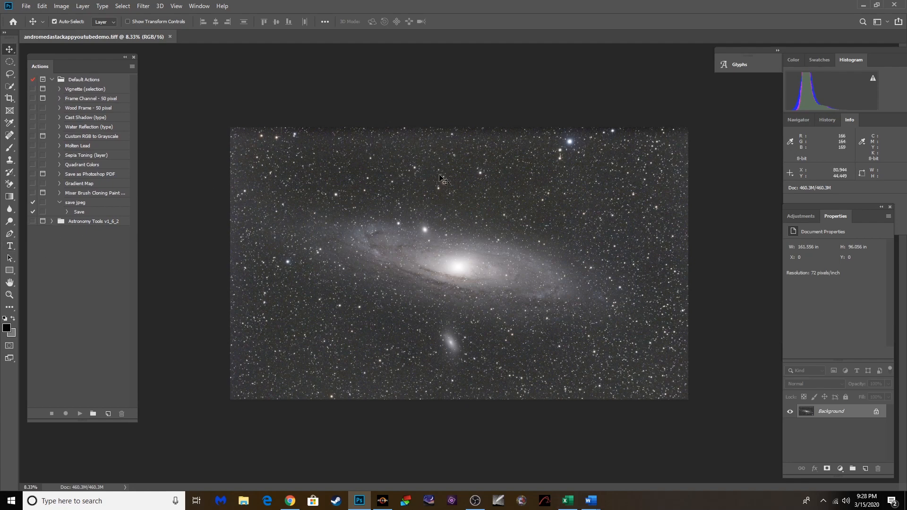
pyautogui.click(10, 98)
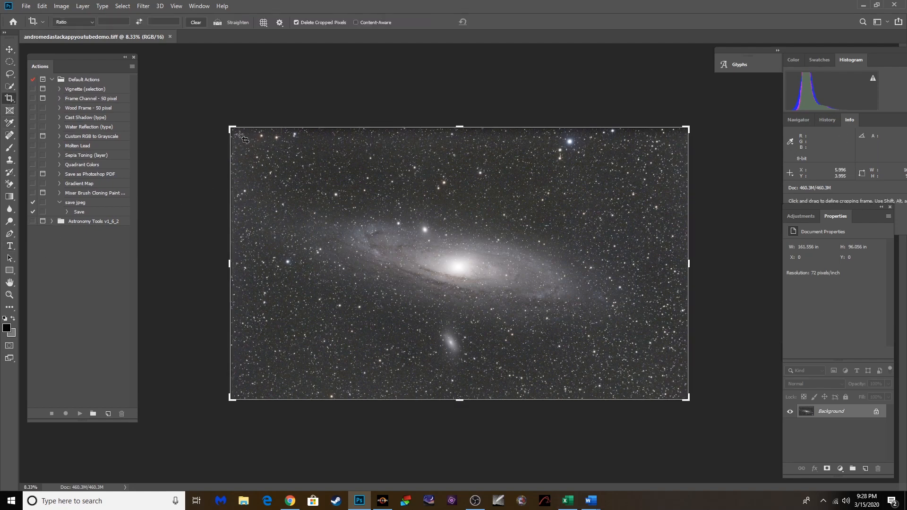
pyautogui.moveTo(233, 129); pyautogui.dragTo(240, 133)
pyautogui.moveTo(678, 263); pyautogui.dragTo(666, 260)
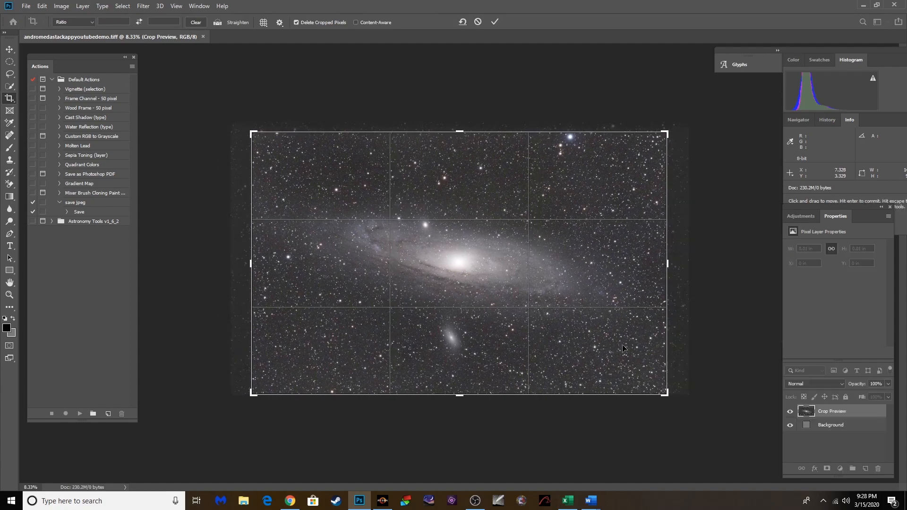
pyautogui.press('Return')
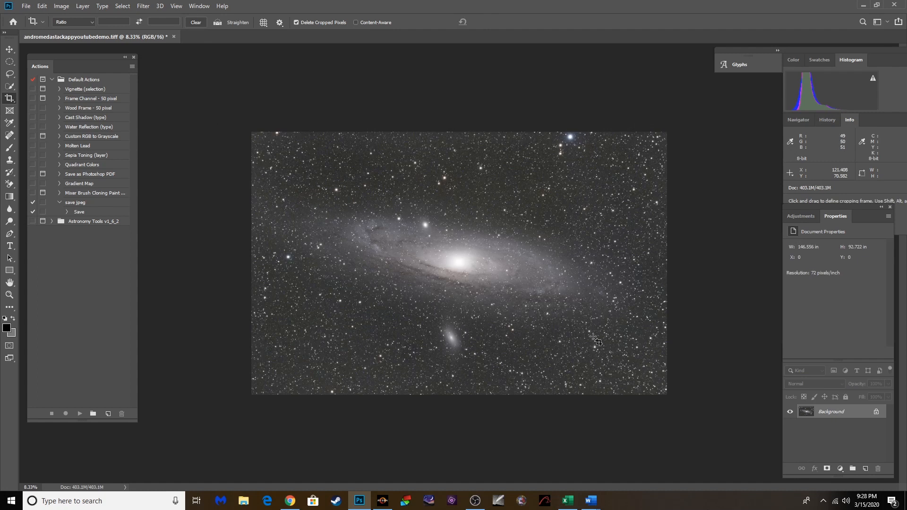
pyautogui.hotkey('ctrl', 'j')
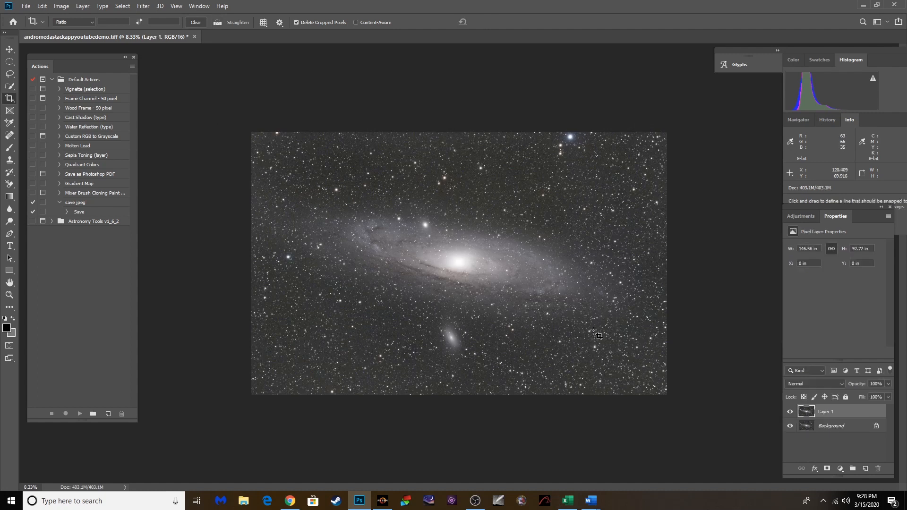
pyautogui.click(804, 217)
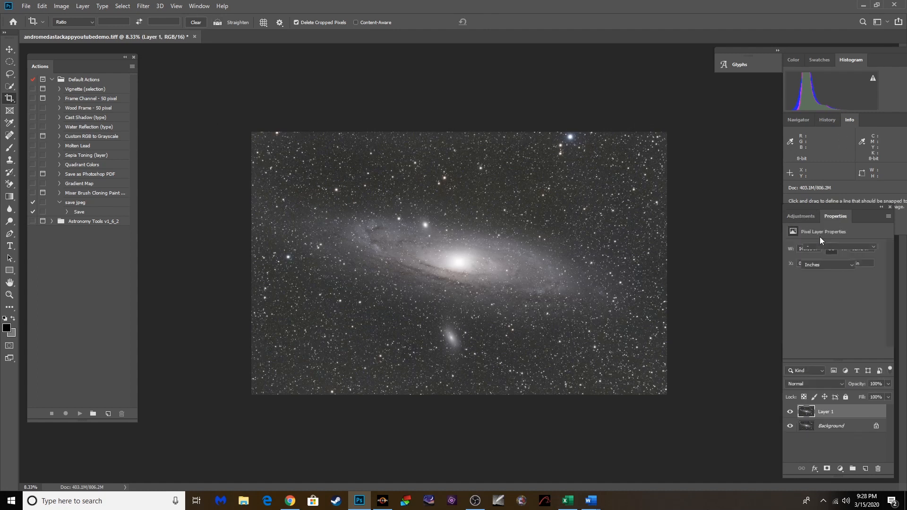
pyautogui.click(821, 237)
pyautogui.click(822, 265)
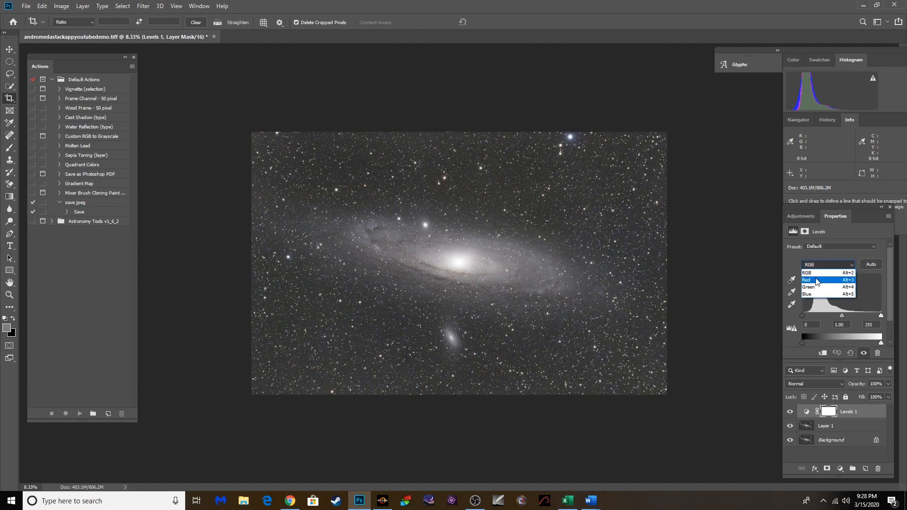
pyautogui.click(811, 265)
pyautogui.click(745, 246)
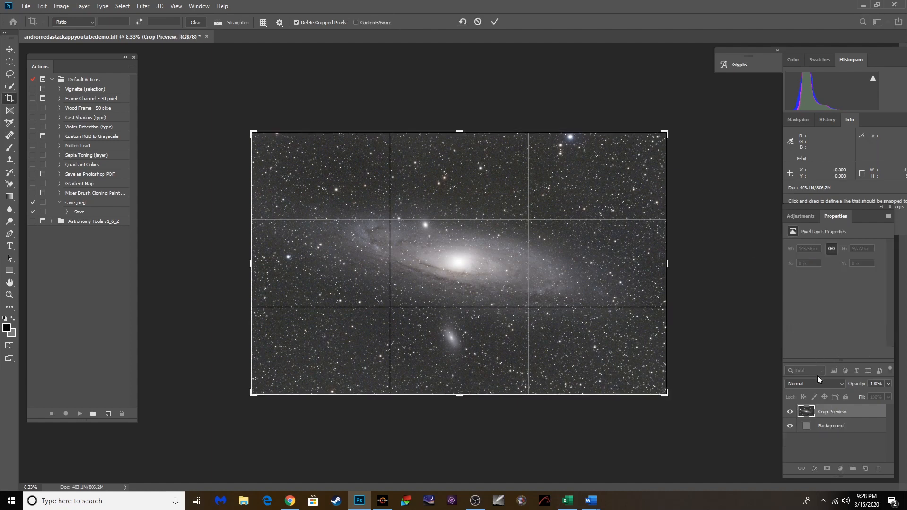
# Step: Open Threshold on Layer 1 and lower the level to 48, moving the dialog off the image
pyautogui.click(61, 5)
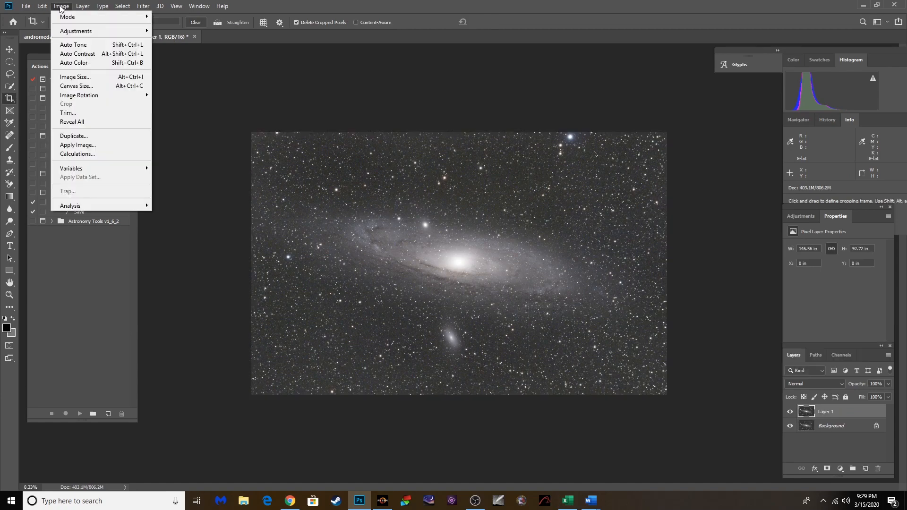
pyautogui.moveTo(78, 32)
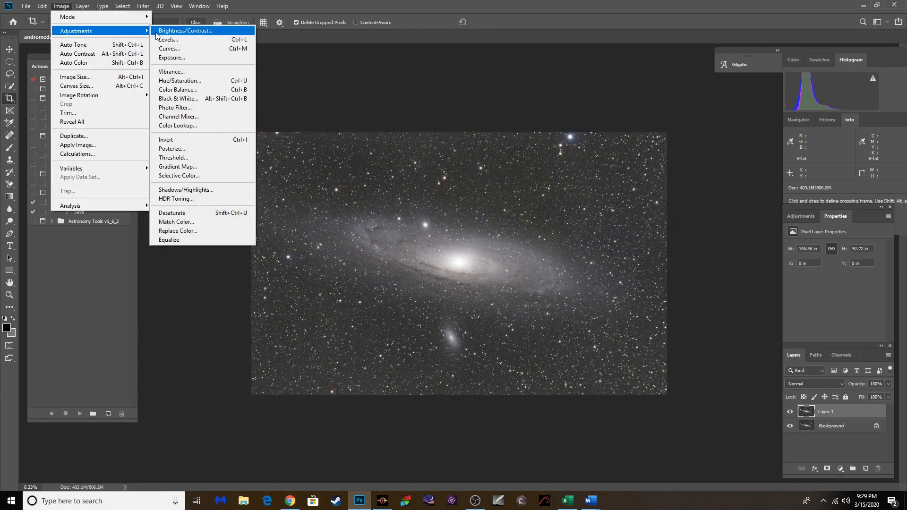
pyautogui.click(192, 159)
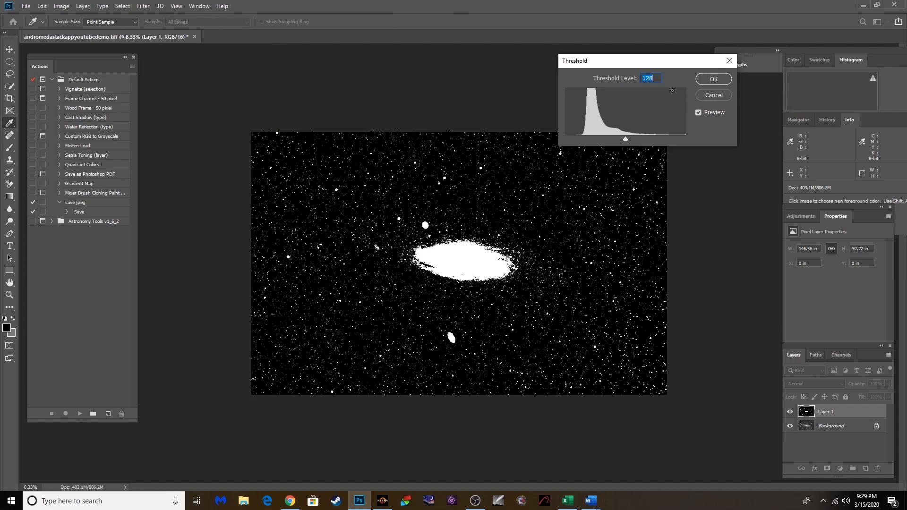
pyautogui.write('138')
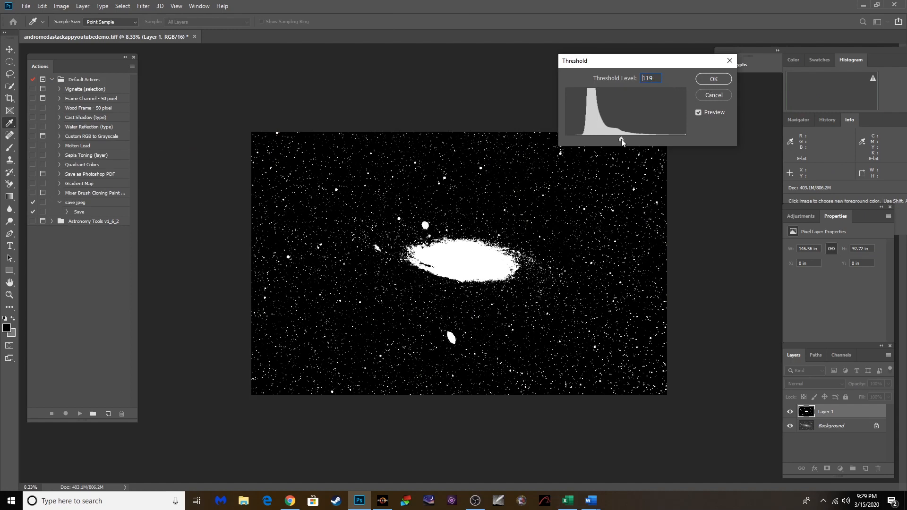
pyautogui.moveTo(618, 140); pyautogui.dragTo(588, 140)
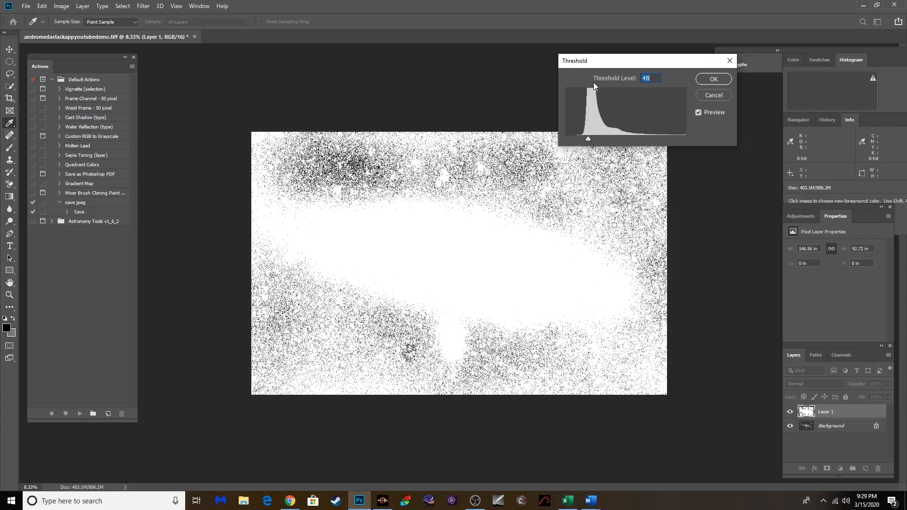
pyautogui.moveTo(589, 62); pyautogui.dragTo(653, 102)
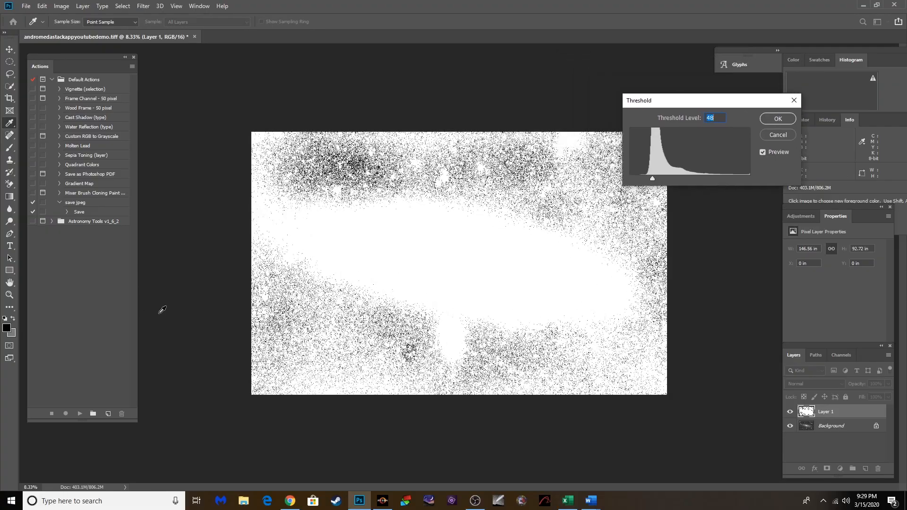
# Step: Place a color sampler point in the darkest sky patch above the galaxy's left part and discard the threshold layer
pyautogui.scroll(4, 162, 310)
pyautogui.hotkey('ctrl', '+')
pyautogui.hotkey('ctrl', '+')
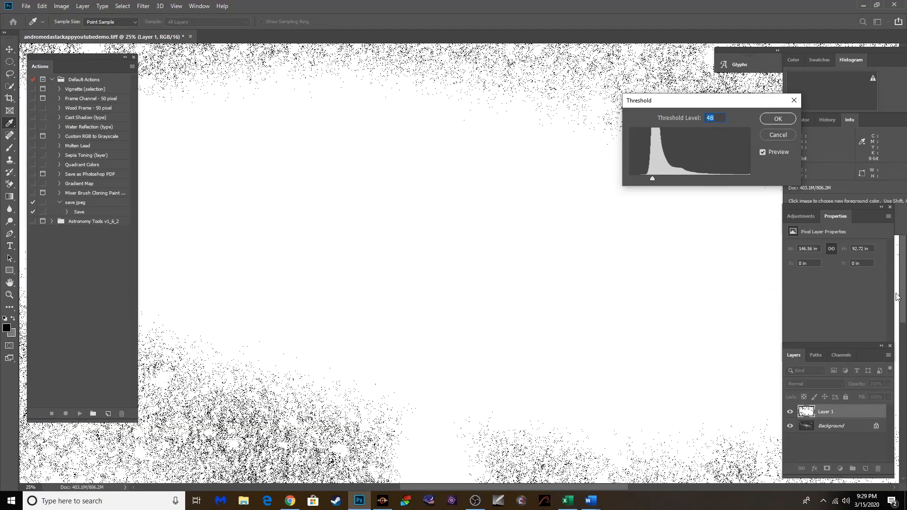
pyautogui.moveTo(903, 319); pyautogui.dragTo(904, 231)
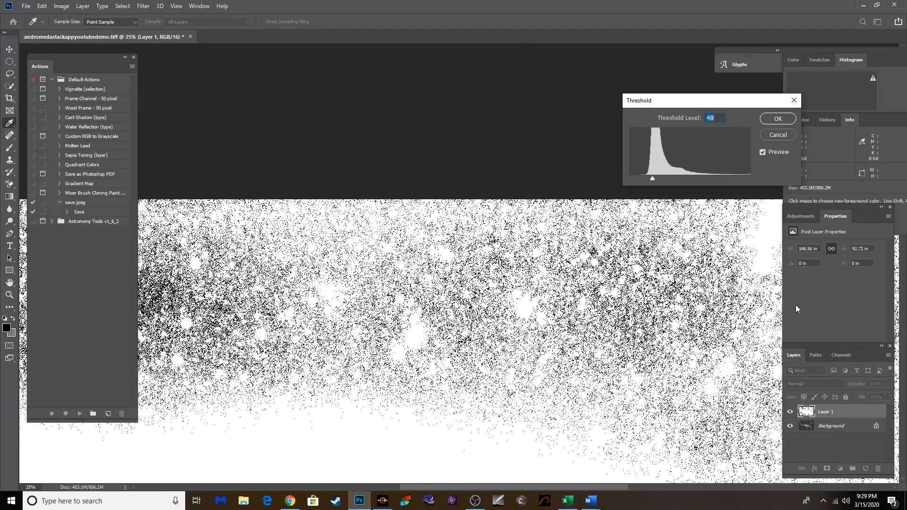
pyautogui.moveTo(449, 487); pyautogui.dragTo(387, 488)
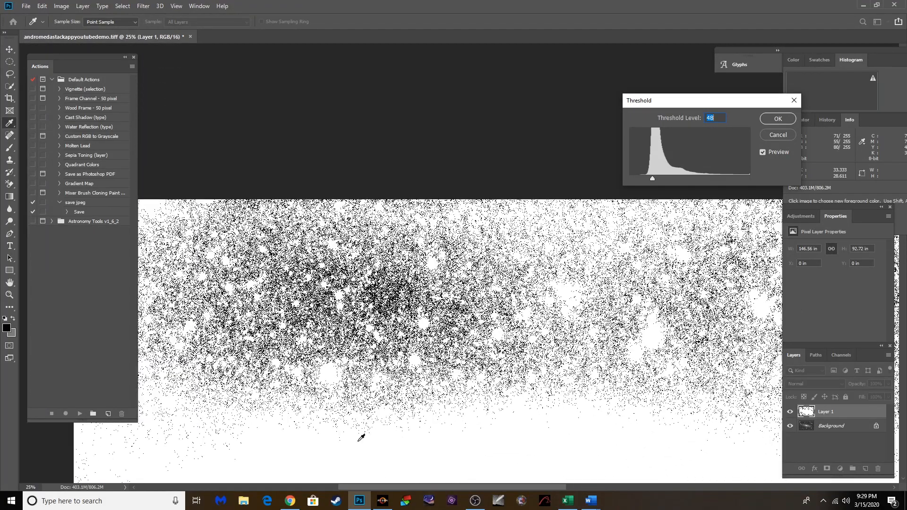
pyautogui.moveTo(434, 487); pyautogui.dragTo(416, 487)
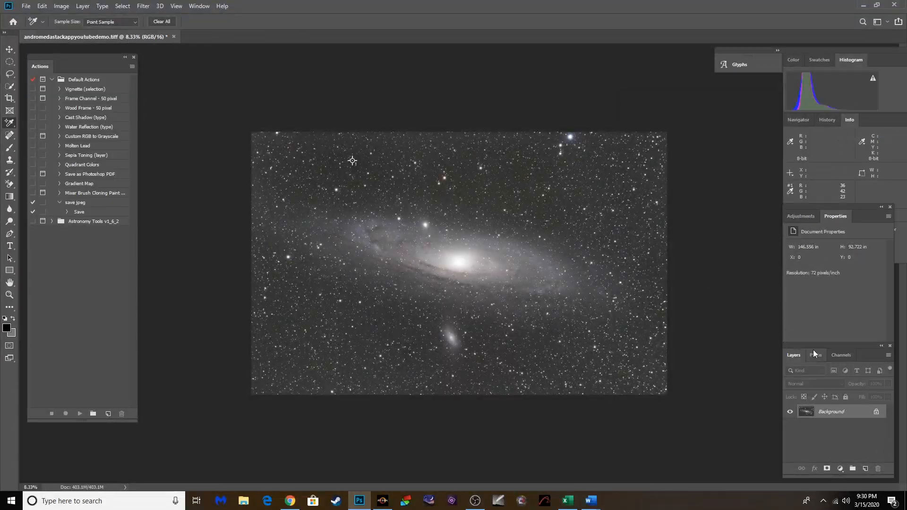
# Step: Duplicate the Background layer and add a Levels adjustment layer above the copy
pyautogui.hotkey('ctrl', 'j')
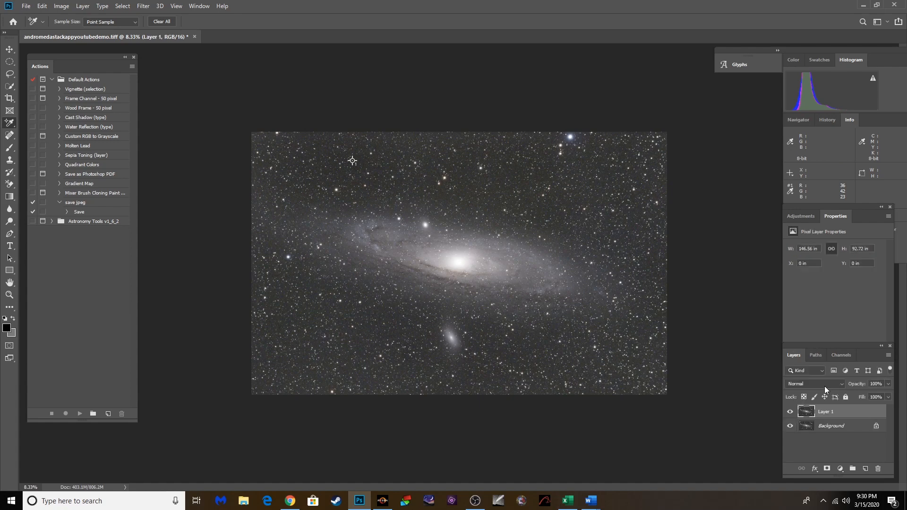
pyautogui.click(806, 217)
pyautogui.click(820, 237)
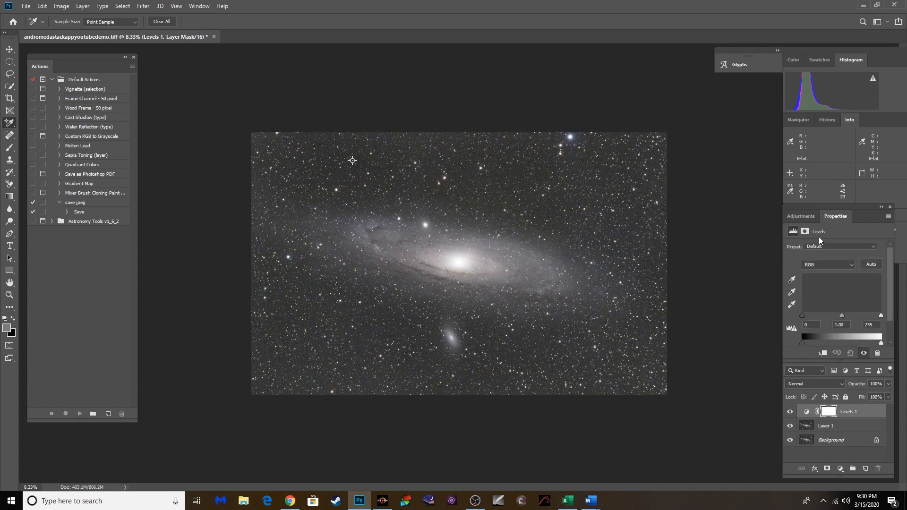
# Step: Set the red channel's black input level to 18 in the Levels adjustment
pyautogui.click(813, 265)
pyautogui.click(811, 280)
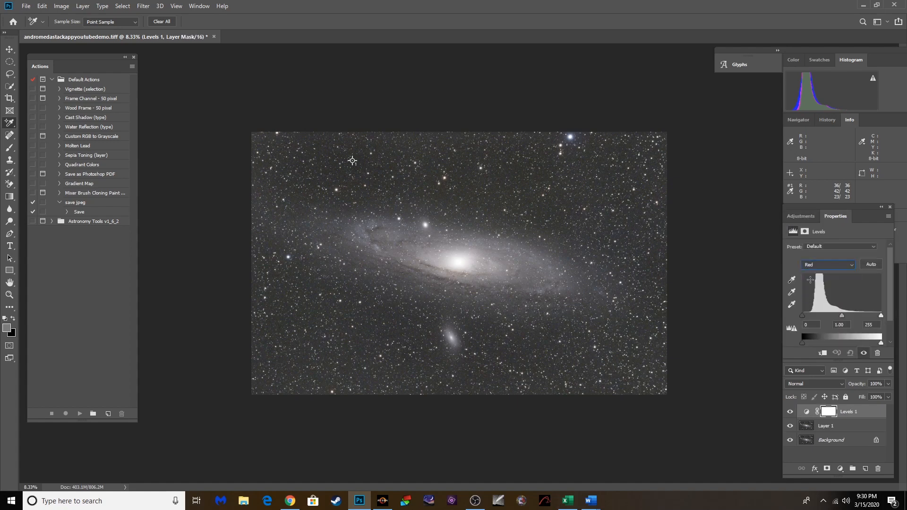
pyautogui.moveTo(804, 317); pyautogui.dragTo(804, 316)
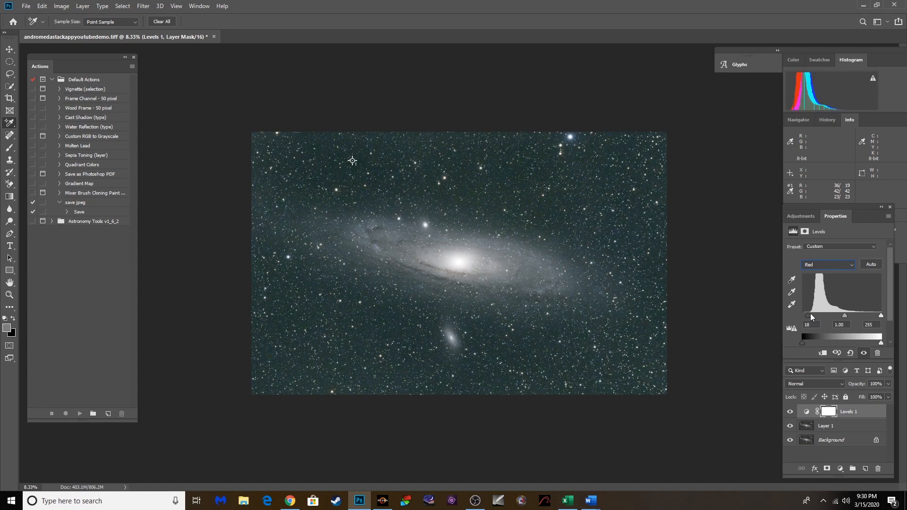
# Step: Raise the green channel's black input level until the sample point's green value matches its red value of 19
pyautogui.click(828, 267)
pyautogui.click(820, 290)
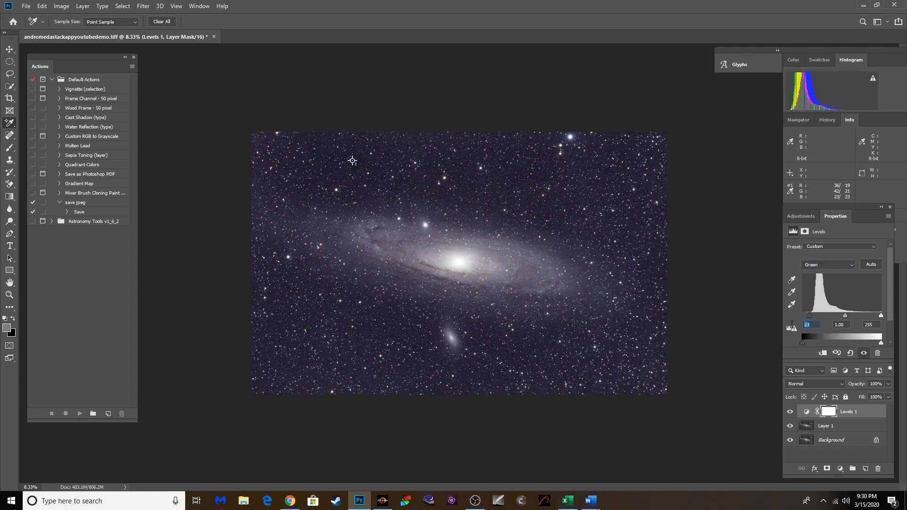
pyautogui.press('Up')
pyautogui.press('Up')
# Step: Set the blue channel's black input level to 14 in the Levels adjustment
pyautogui.click(820, 265)
pyautogui.click(811, 296)
pyautogui.click(812, 325)
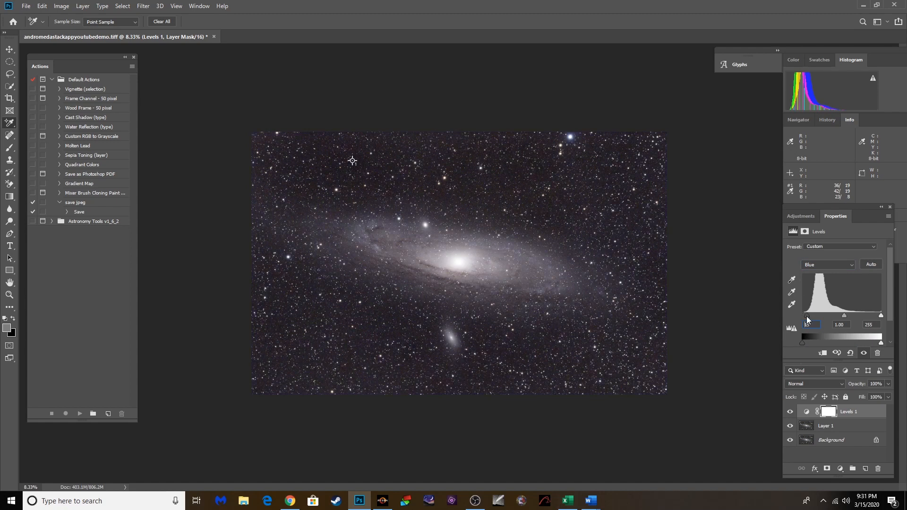
pyautogui.moveTo(807, 316); pyautogui.dragTo(799, 317)
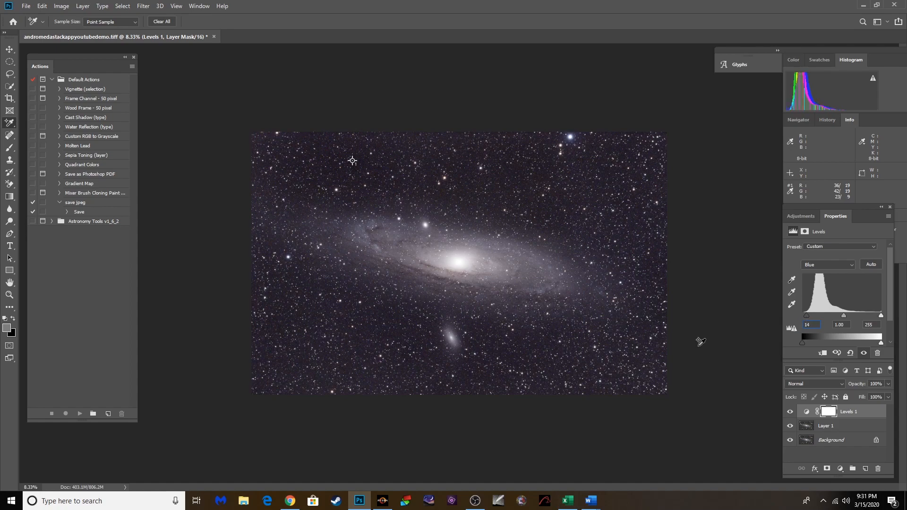
# Step: Flatten the image and duplicate the resulting Background layer
pyautogui.click(84, 6)
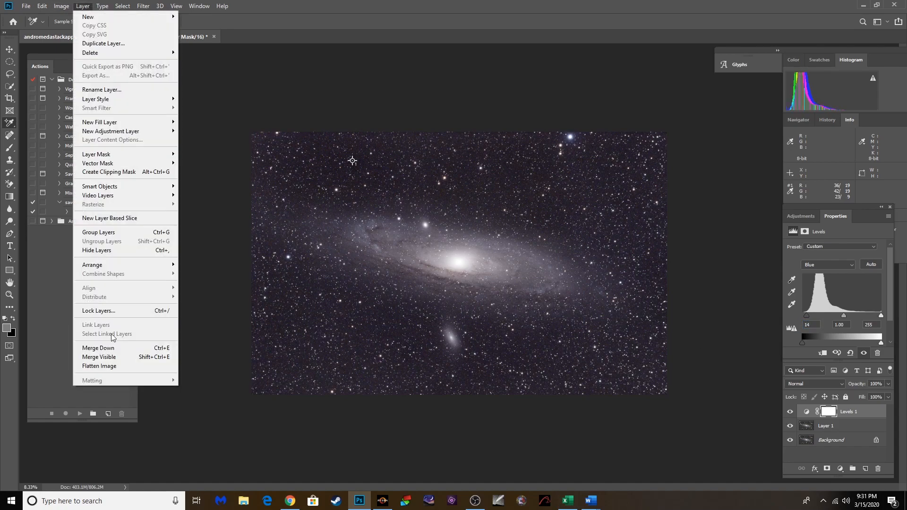
pyautogui.click(116, 367)
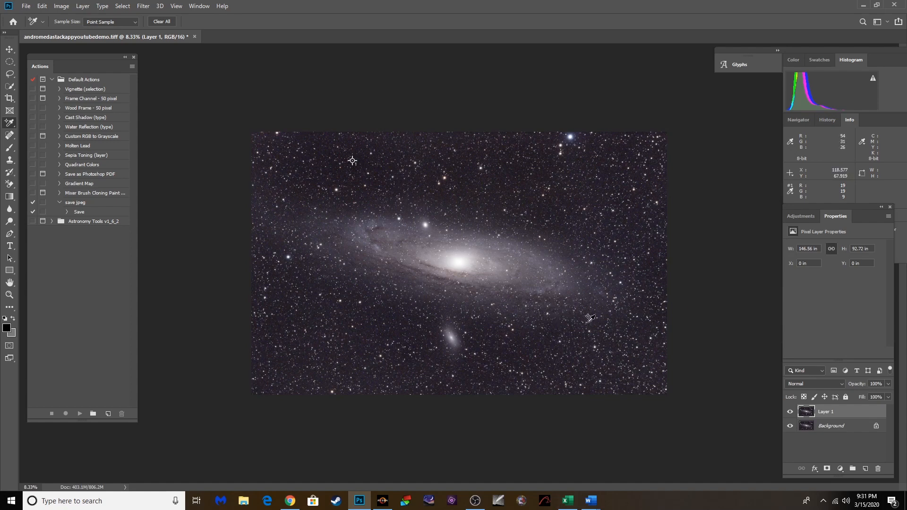
# Step: Try GradientXTerminator on all of Layer 1 with medium detail, medium aggressiveness and balanced background color, and undo it
pyautogui.click(61, 7)
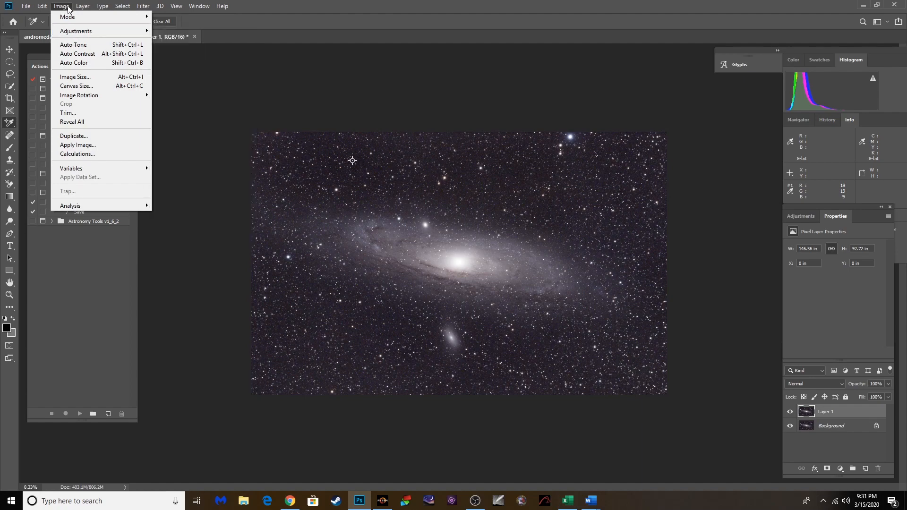
pyautogui.moveTo(193, 208)
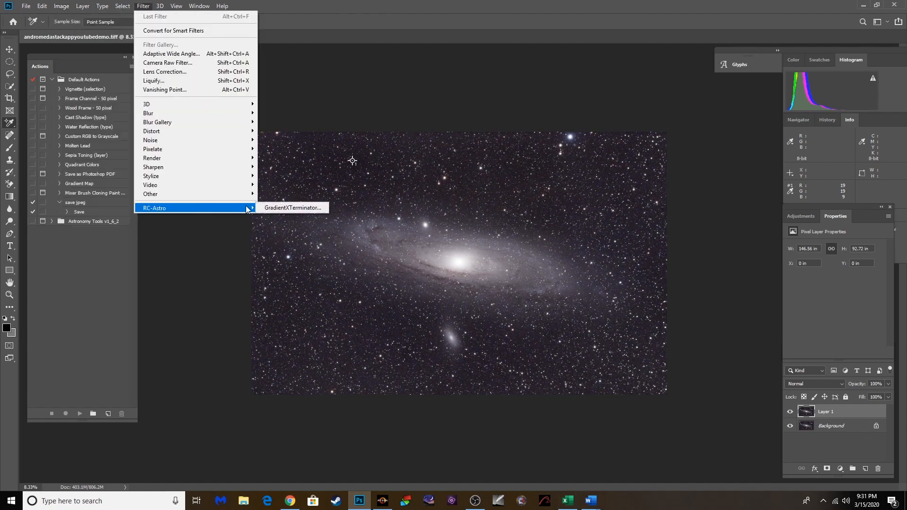
pyautogui.click(290, 209)
pyautogui.click(434, 177)
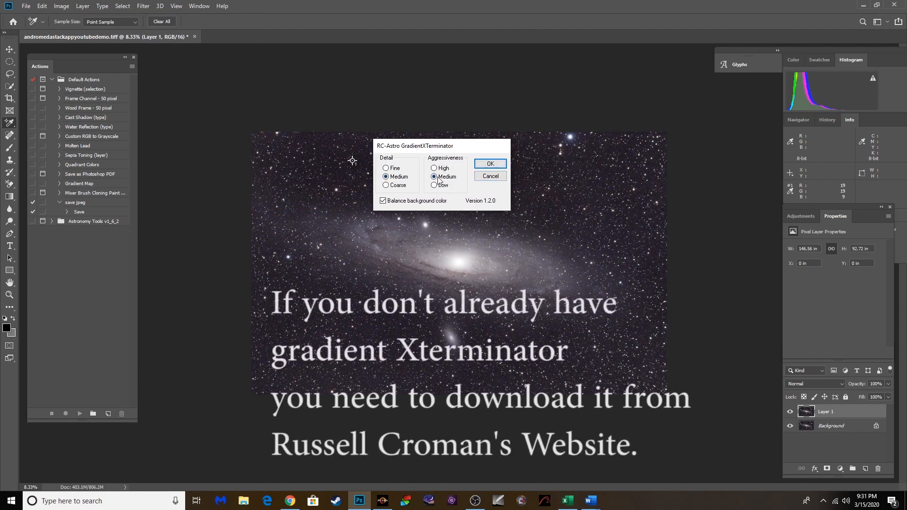
pyautogui.click(491, 163)
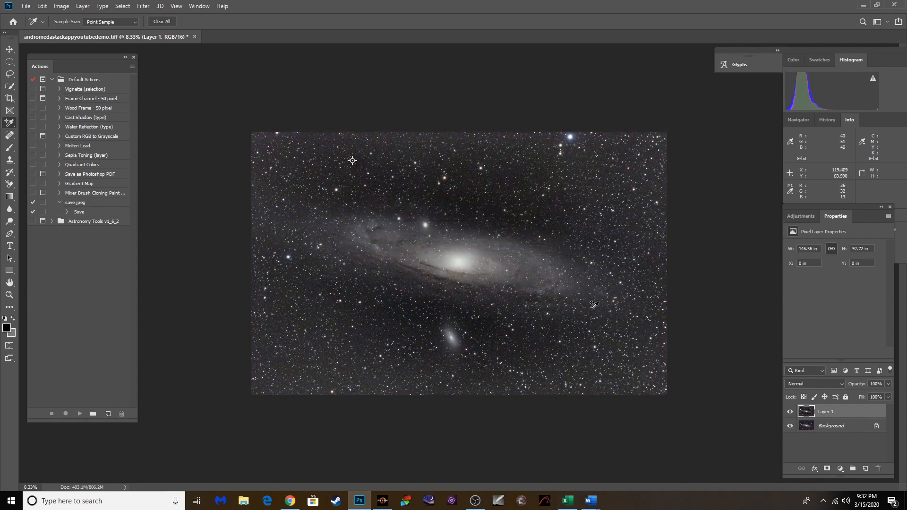
pyautogui.click(41, 6)
pyautogui.click(51, 17)
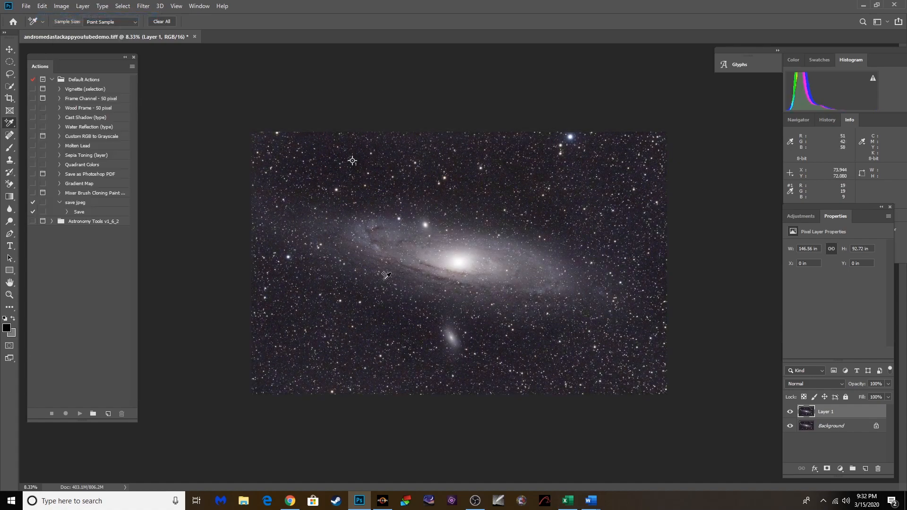
# Step: Lasso the main galaxy with a 50 px feather and invert the selection to cover the surrounding sky
pyautogui.click(9, 64)
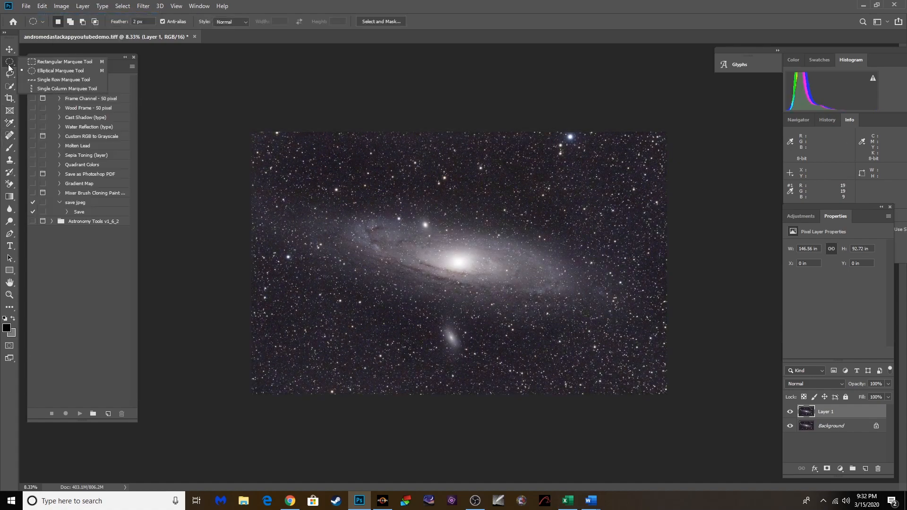
pyautogui.click(13, 74)
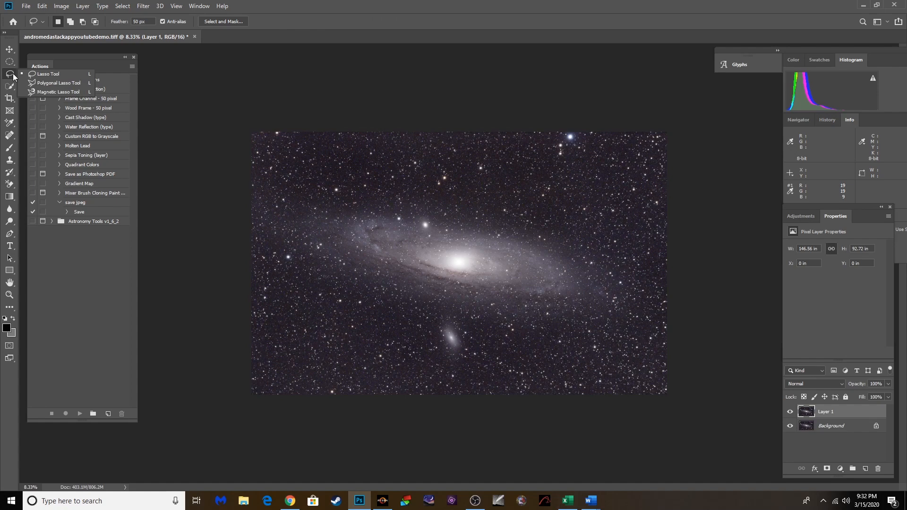
pyautogui.click(31, 77)
pyautogui.click(495, 314)
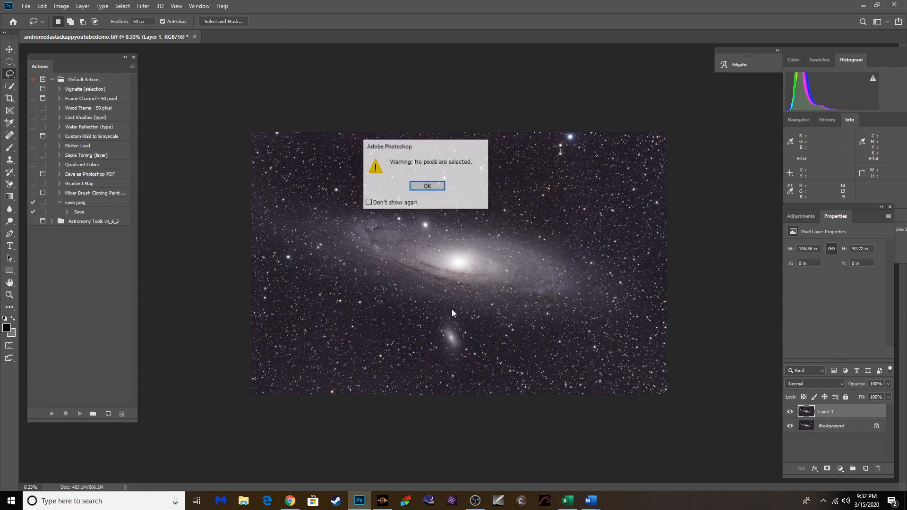
pyautogui.click(417, 184)
pyautogui.moveTo(495, 307)
pyautogui.mouseDown()
pyautogui.moveTo(347, 277)
pyautogui.moveTo(307, 256)
pyautogui.moveTo(291, 231)
pyautogui.moveTo(309, 211)
pyautogui.moveTo(434, 216)
pyautogui.moveTo(597, 254)
pyautogui.moveTo(635, 281)
pyautogui.moveTo(617, 324)
pyautogui.moveTo(550, 334)
pyautogui.moveTo(438, 303)
pyautogui.mouseUp()
pyautogui.click(123, 7)
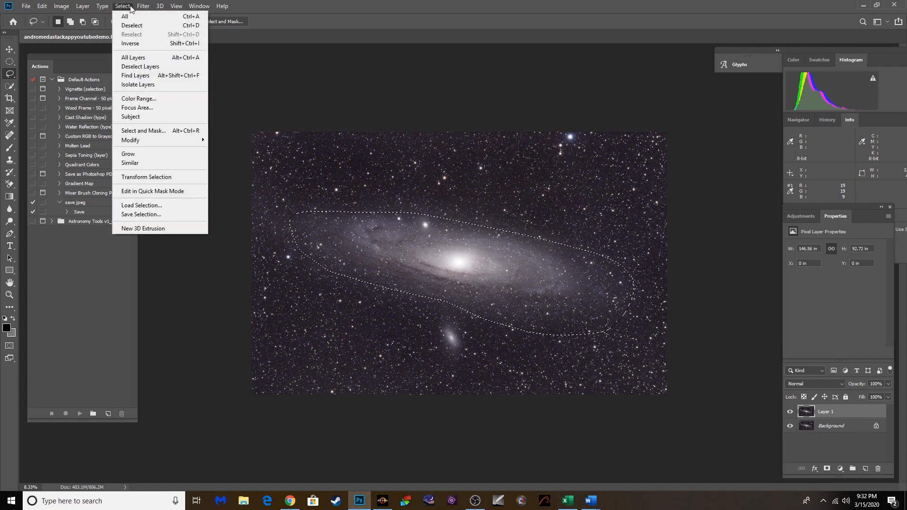
pyautogui.click(135, 44)
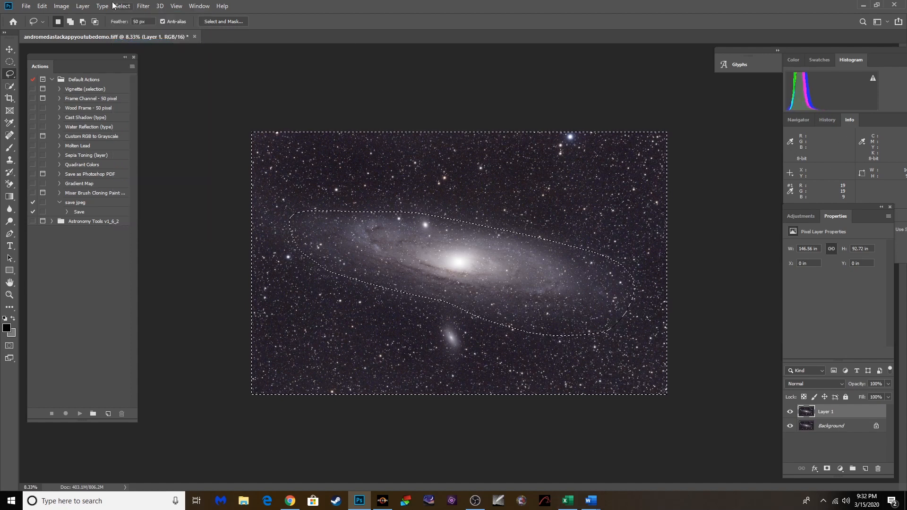
# Step: Run GradientXTerminator on the selected sky around the galaxy and clear the selection
pyautogui.click(144, 6)
pyautogui.moveTo(227, 208)
pyautogui.click(290, 209)
pyautogui.click(489, 164)
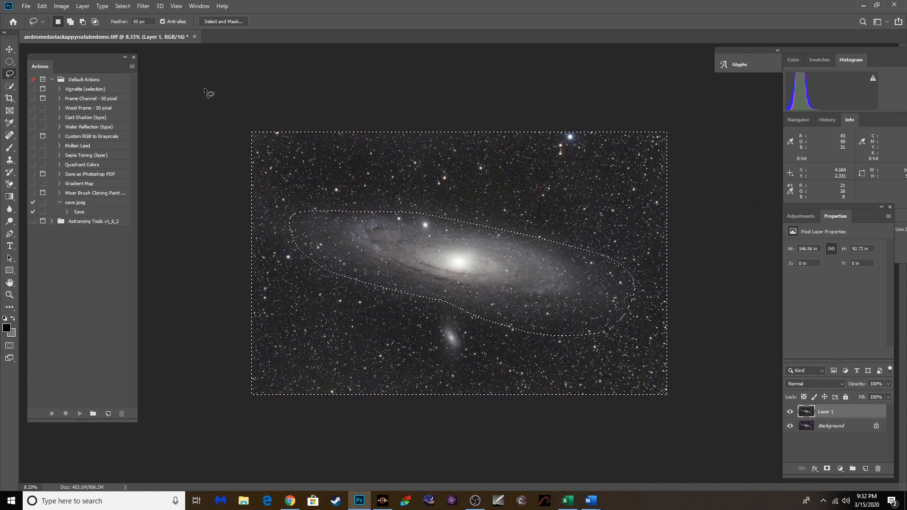
pyautogui.click(123, 6)
pyautogui.click(127, 26)
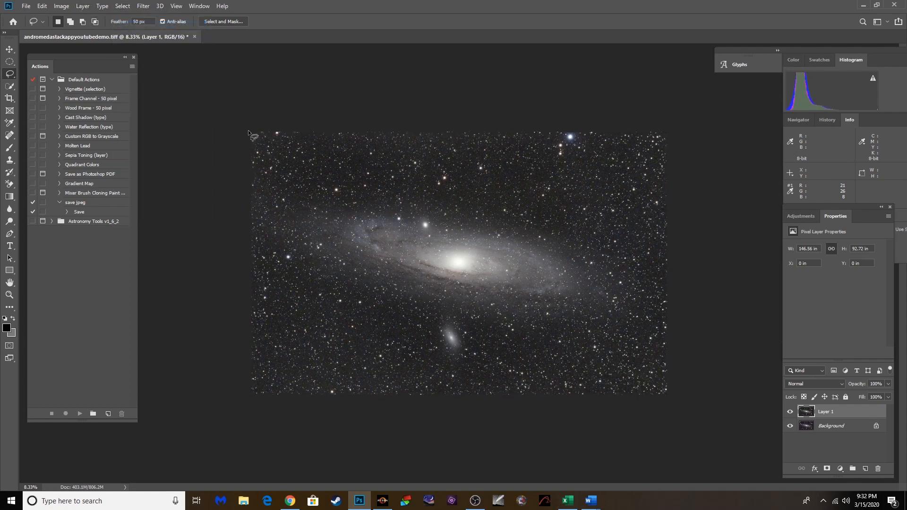
# Step: Compare the image with and without Layer 1, and merge Layer 1 down into the Background
pyautogui.click(790, 412)
pyautogui.click(791, 412)
pyautogui.click(790, 412)
pyautogui.click(791, 412)
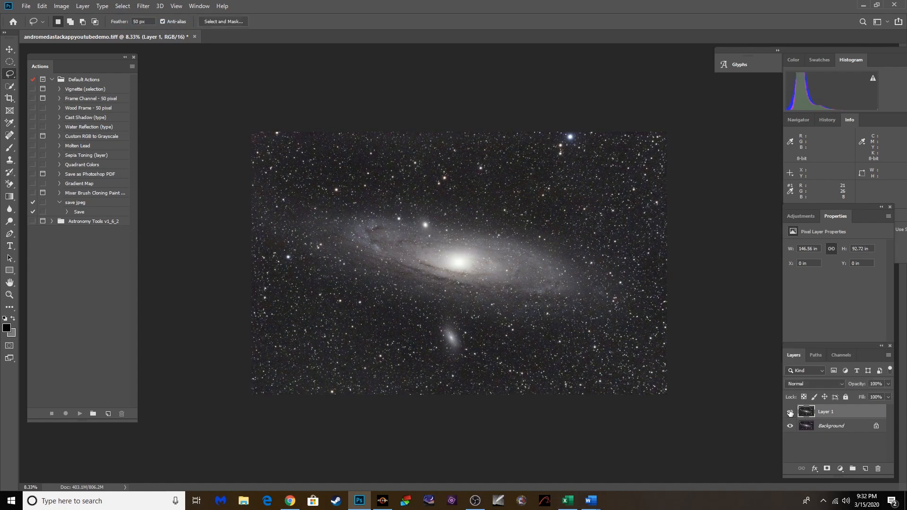
pyautogui.click(790, 412)
pyautogui.click(790, 412)
pyautogui.hotkey('ctrl', 'e')
# Step: Duplicate the merged Background layer onto a new layer
pyautogui.click(143, 6)
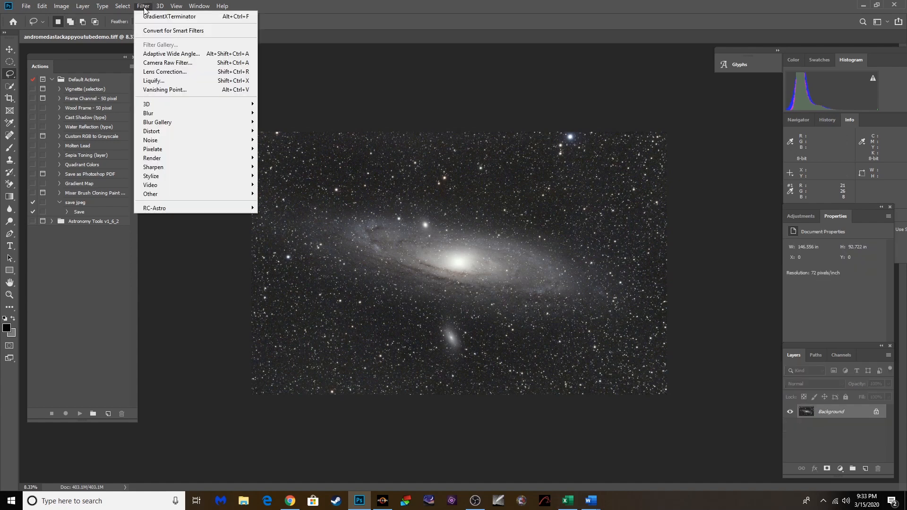
pyautogui.click(358, 106)
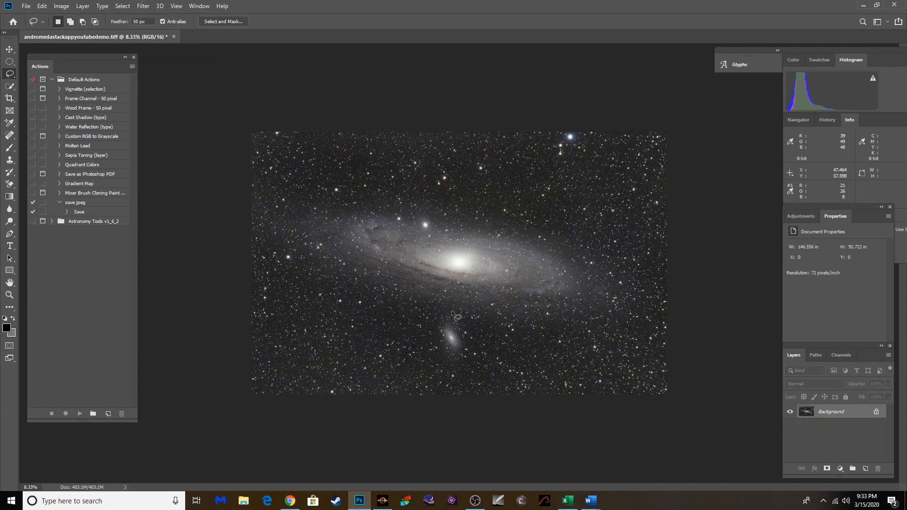
pyautogui.hotkey('ctrl', 'j')
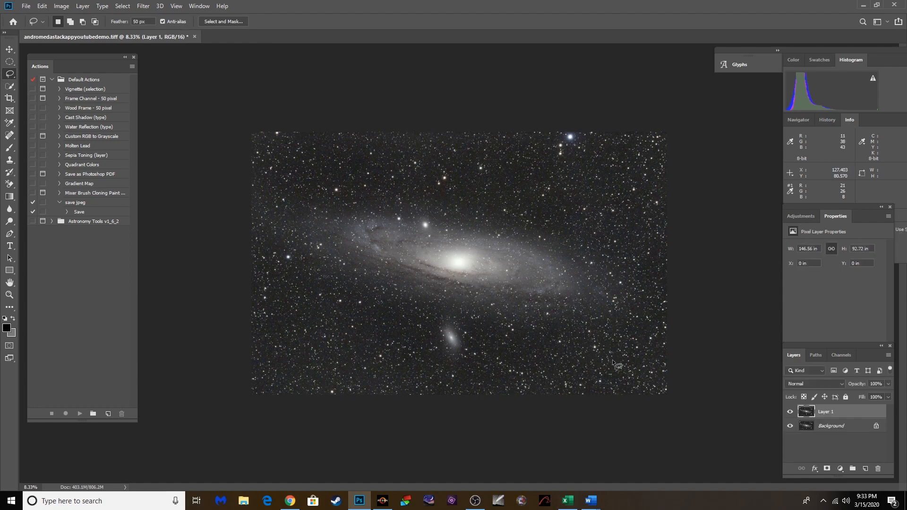
# Step: Start a Camera Raw filter on Layer 1 with Highlights at -6, Shadows at -69, Whites at -20 and Blacks at -13
pyautogui.click(142, 6)
pyautogui.click(167, 62)
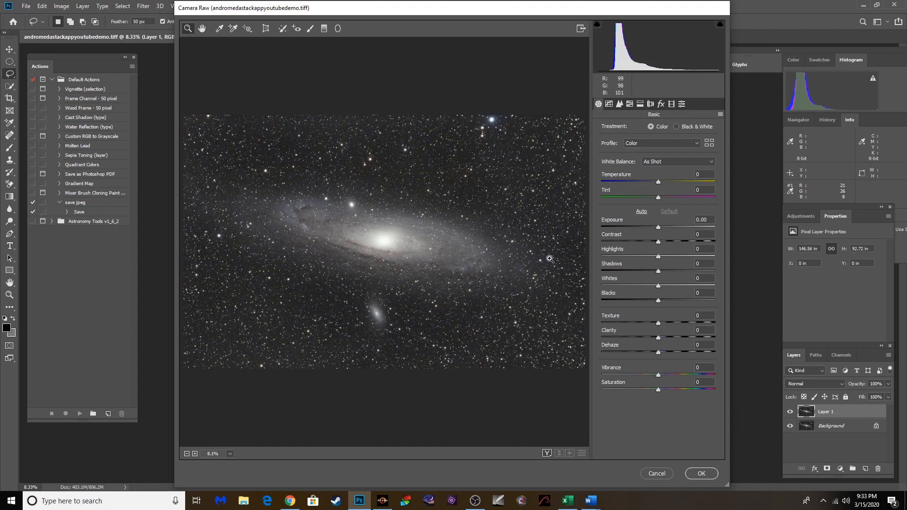
pyautogui.moveTo(659, 257)
pyautogui.mouseDown()
pyautogui.moveTo(595, 260)
pyautogui.moveTo(680, 266)
pyautogui.moveTo(656, 269)
pyautogui.mouseUp()
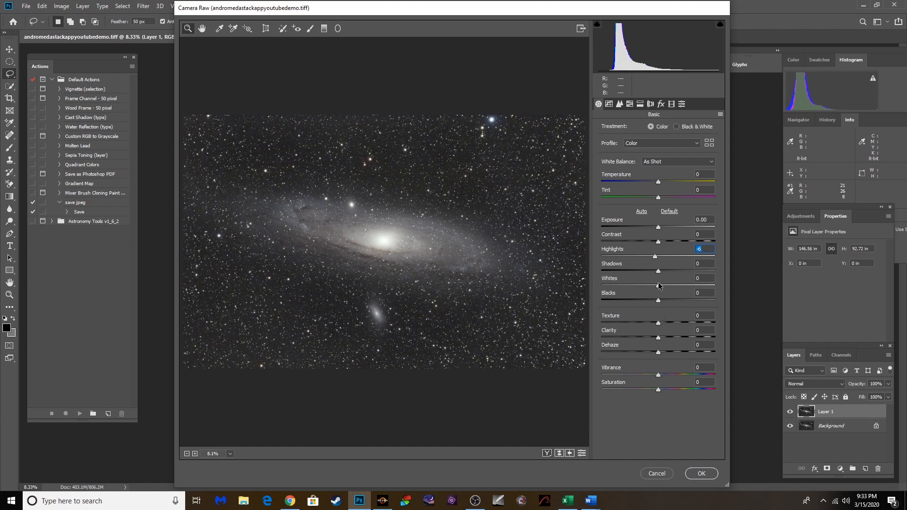
pyautogui.moveTo(658, 271); pyautogui.dragTo(619, 283)
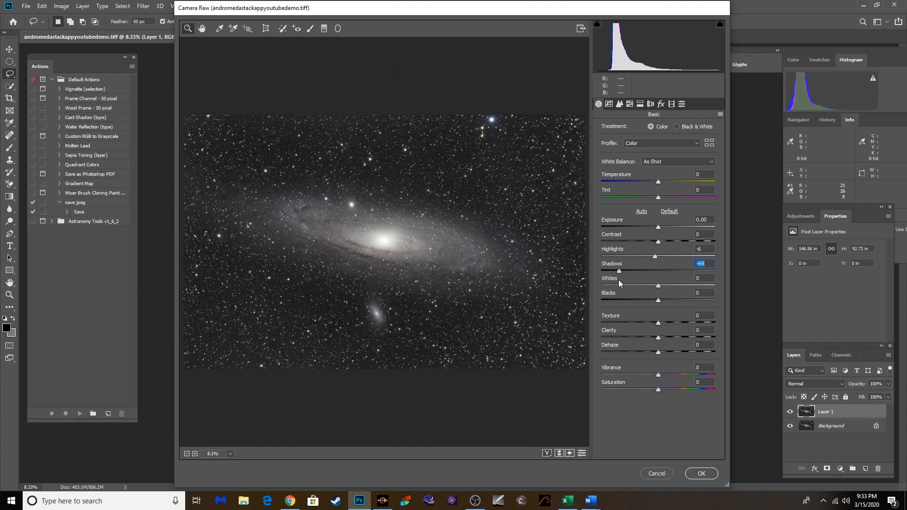
pyautogui.click(658, 286)
pyautogui.moveTo(658, 286)
pyautogui.mouseDown()
pyautogui.moveTo(617, 287)
pyautogui.moveTo(728, 290)
pyautogui.moveTo(645, 294)
pyautogui.mouseUp()
pyautogui.moveTo(660, 300)
pyautogui.mouseDown()
pyautogui.moveTo(700, 299)
pyautogui.moveTo(598, 304)
pyautogui.moveTo(664, 306)
pyautogui.moveTo(651, 303)
pyautogui.mouseUp()
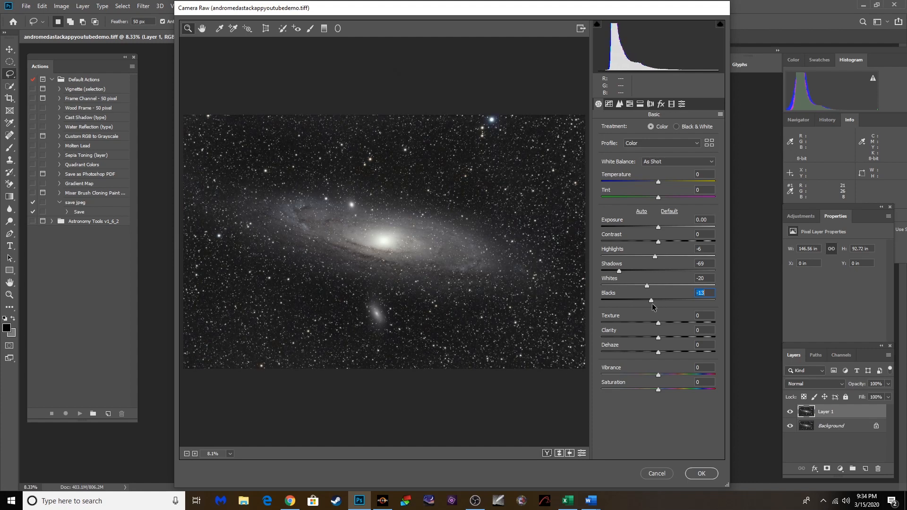
# Step: Set Texture to +1 and Clarity to +43, raise Dehaze and Saturation slightly, and apply the Camera Raw filter
pyautogui.moveTo(660, 326)
pyautogui.mouseDown()
pyautogui.moveTo(719, 326)
pyautogui.moveTo(597, 330)
pyautogui.moveTo(661, 325)
pyautogui.mouseUp()
pyautogui.moveTo(662, 325); pyautogui.dragTo(681, 338)
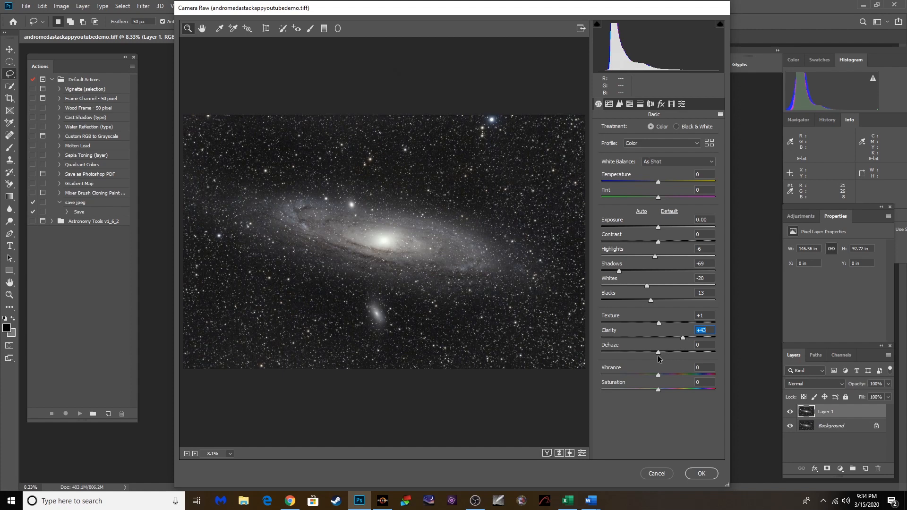
pyautogui.click(660, 354)
pyautogui.moveTo(659, 353); pyautogui.dragTo(670, 375)
pyautogui.moveTo(657, 390); pyautogui.dragTo(669, 390)
pyautogui.click(698, 474)
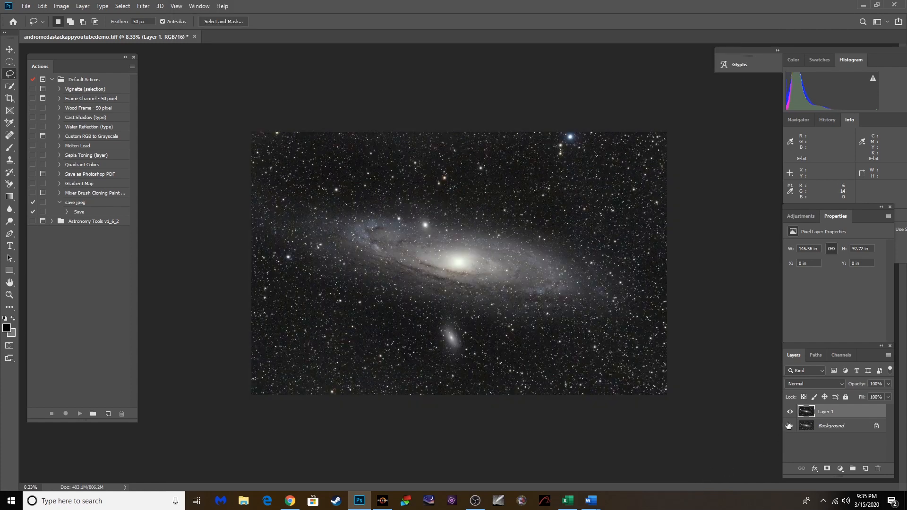
# Step: Flatten the image, duplicate it onto a new layer, and set that layer's Master saturation to +30
pyautogui.click(83, 7)
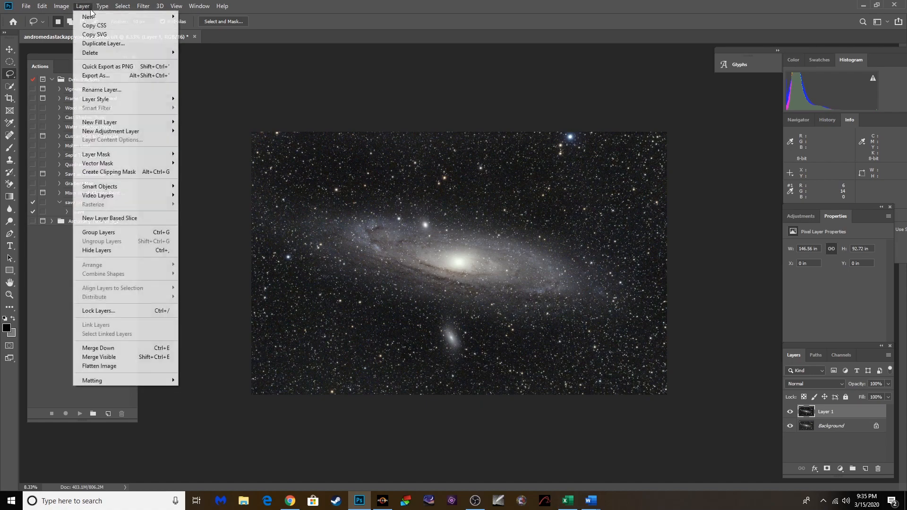
pyautogui.click(124, 367)
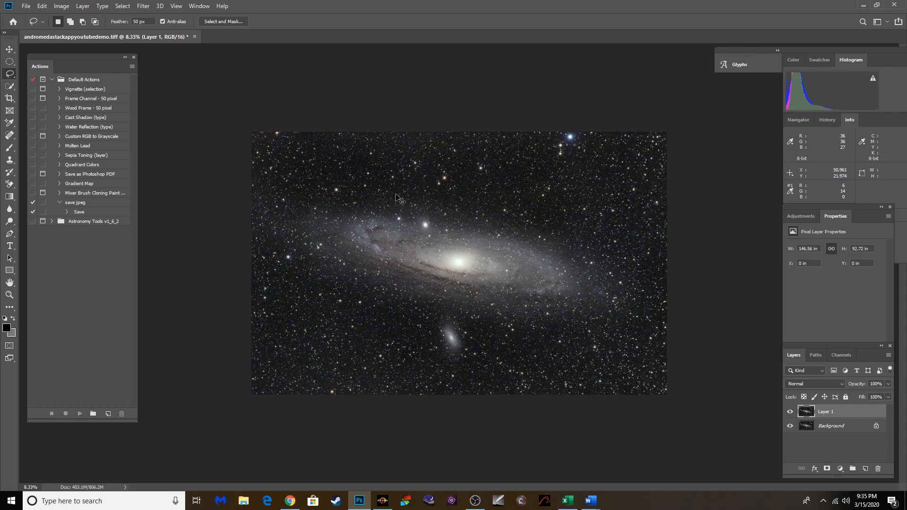
pyautogui.hotkey('ctrl', 'u')
pyautogui.moveTo(768, 194); pyautogui.dragTo(781, 199)
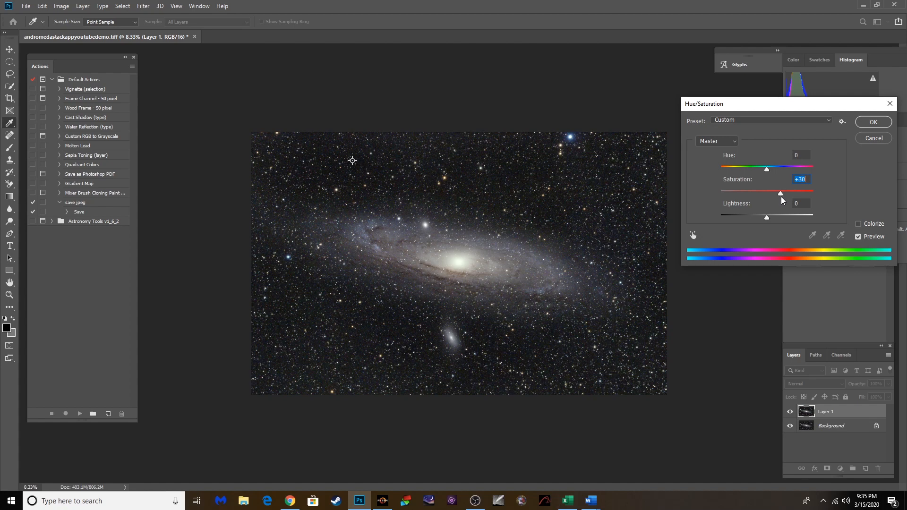
pyautogui.click(873, 123)
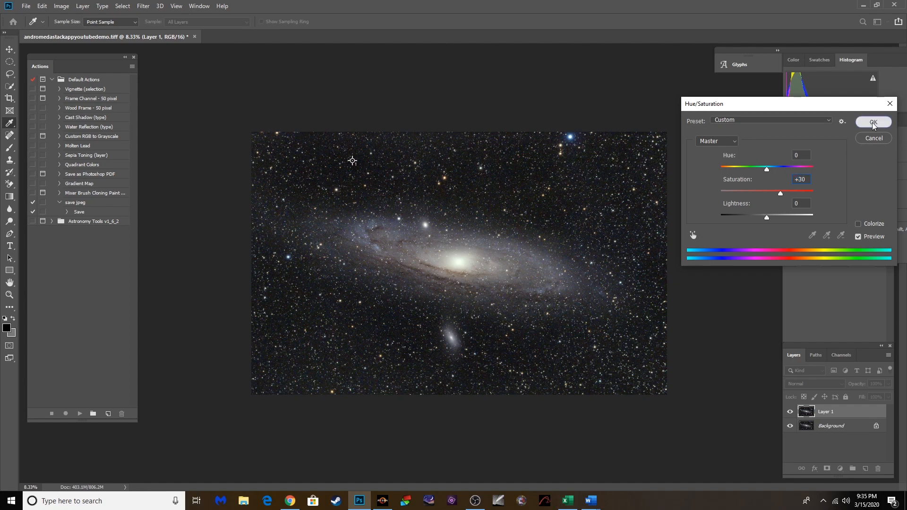
# Step: Apply a Gaussian Blur with a 2.0 pixel radius to Layer 1
pyautogui.click(143, 6)
pyautogui.moveTo(213, 117)
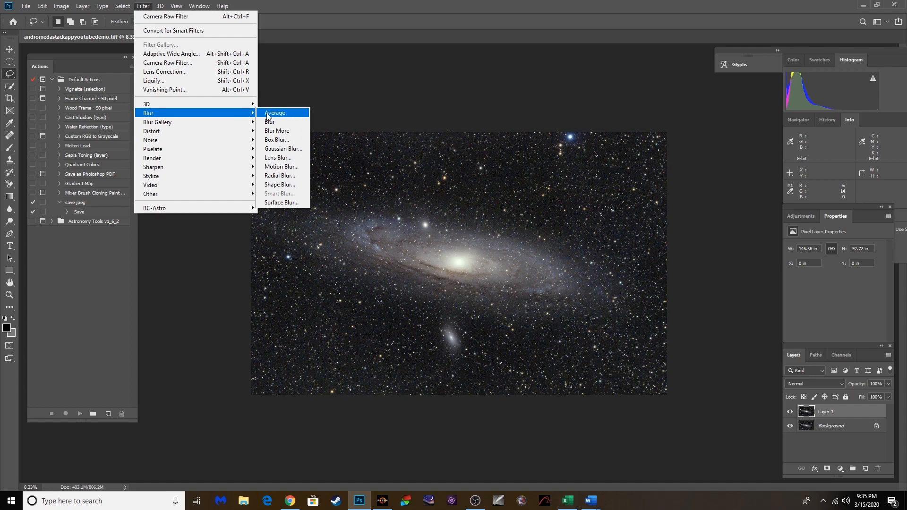
pyautogui.click(280, 149)
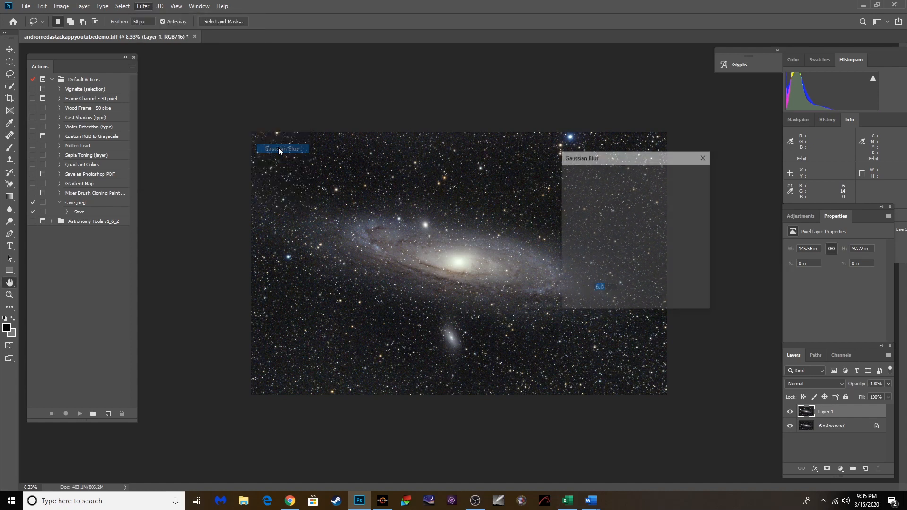
pyautogui.write('2.0')
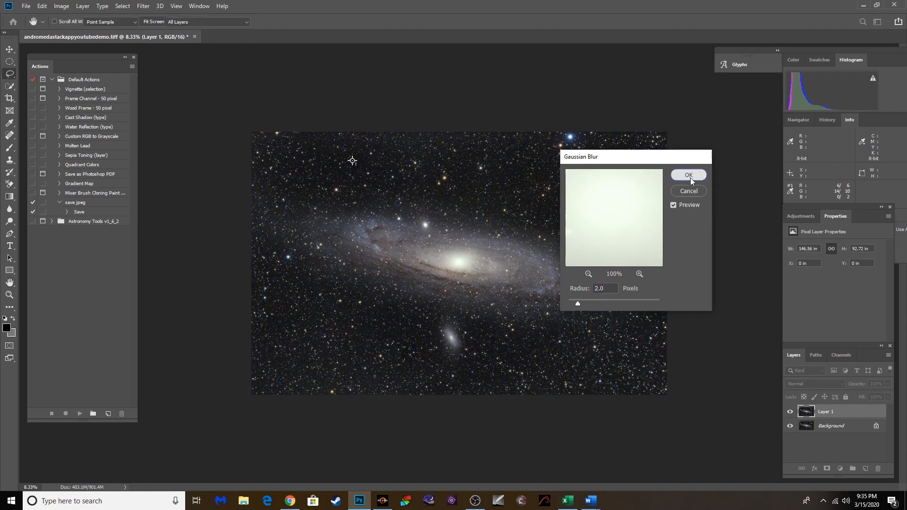
pyautogui.click(692, 181)
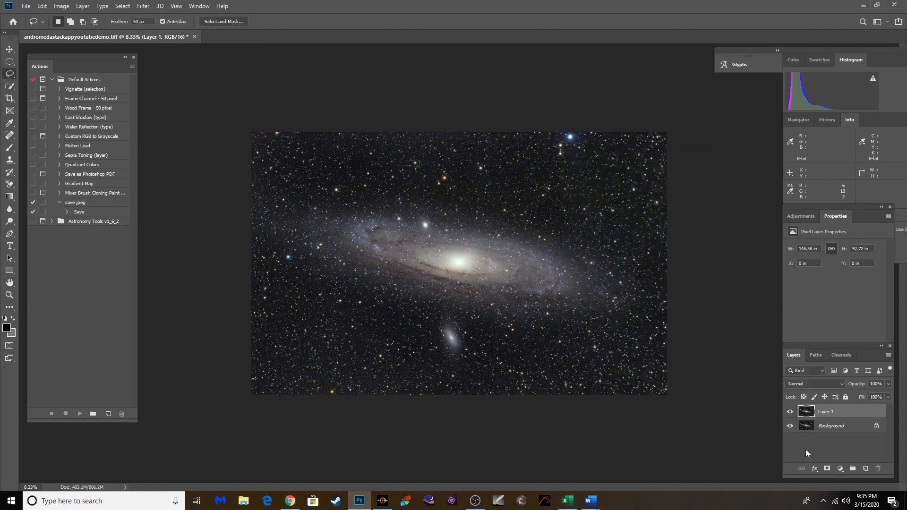
# Step: Adjust the Background layer's RGB curve with the white point at output 245 and a midpoint at input 128, output 128
pyautogui.click(806, 427)
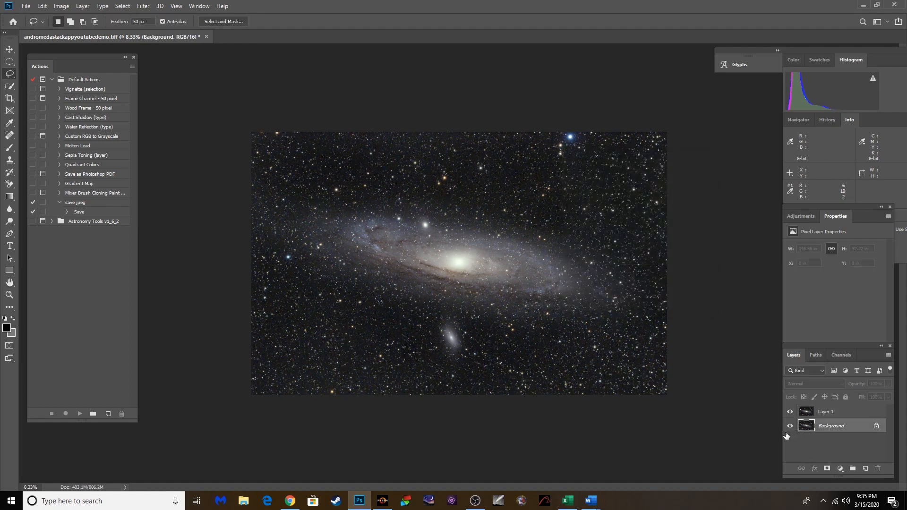
pyautogui.hotkey('ctrl', 'm')
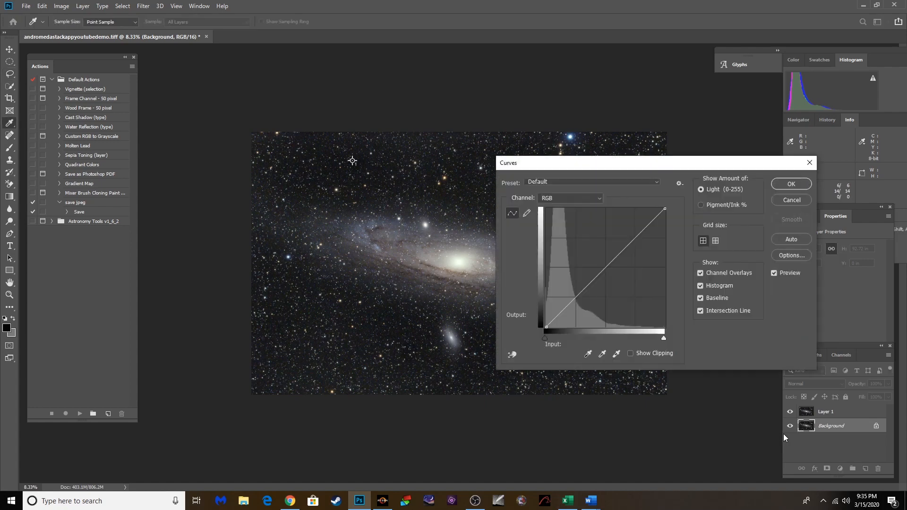
pyautogui.click(665, 209)
pyautogui.click(515, 323)
pyautogui.write('245')
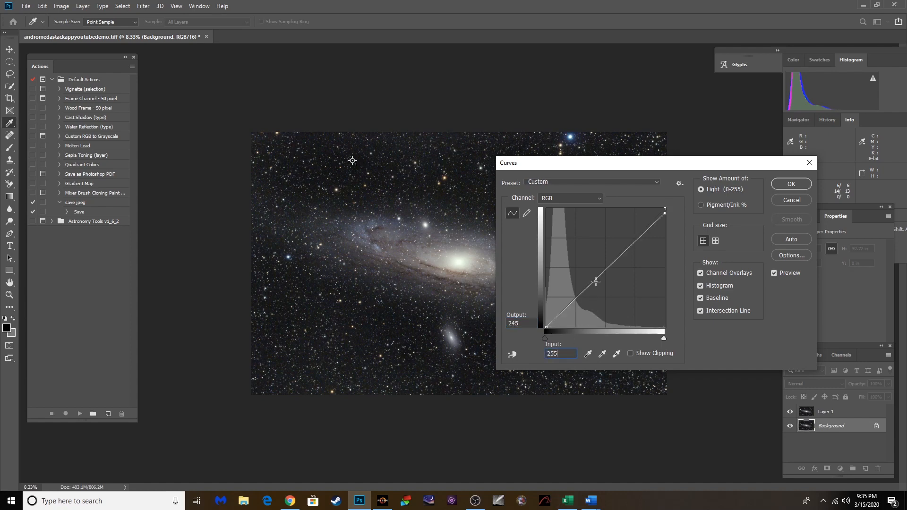
pyautogui.click(605, 267)
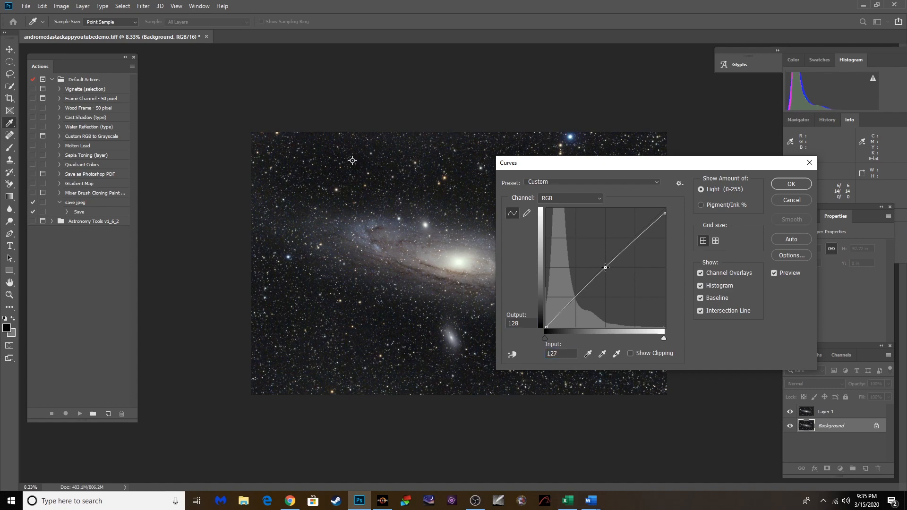
pyautogui.press('BackSpace')
pyautogui.write('8')
pyautogui.click(783, 188)
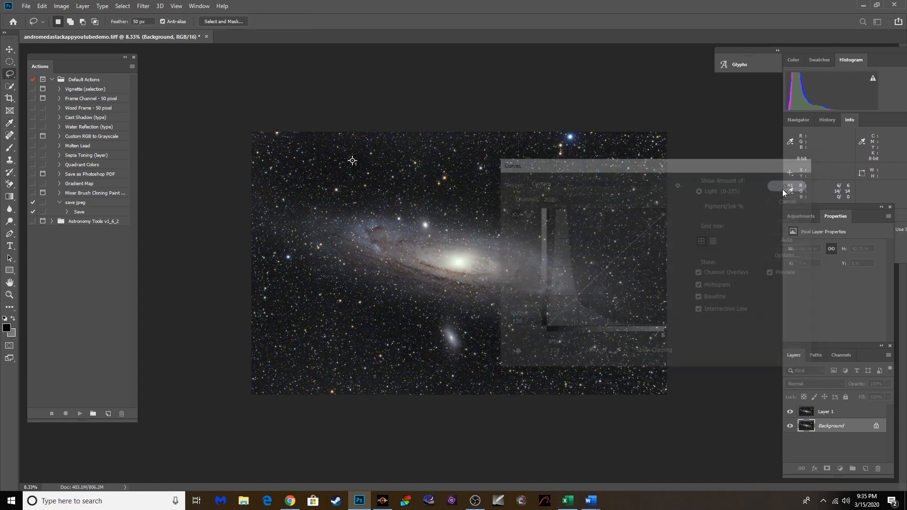
# Step: Compare the image with and without Layer 1, and flatten the image
pyautogui.click(790, 412)
pyautogui.click(790, 413)
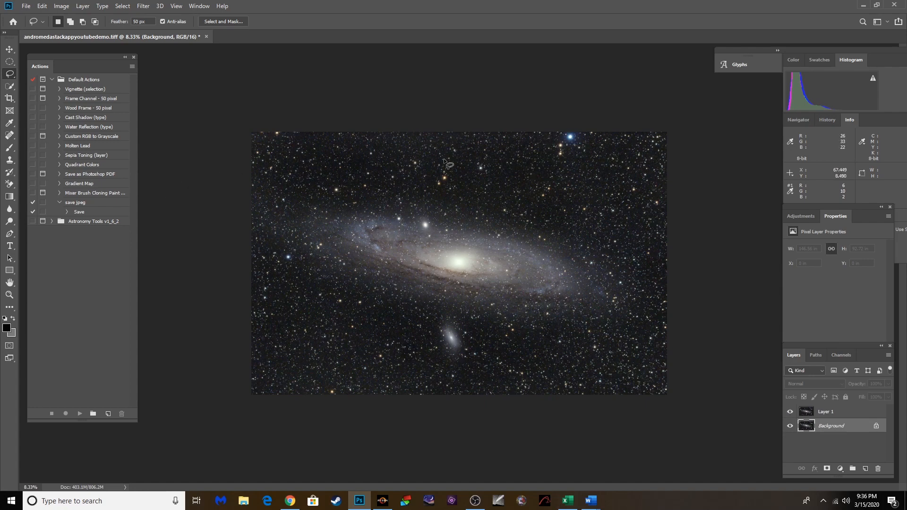
pyautogui.click(86, 6)
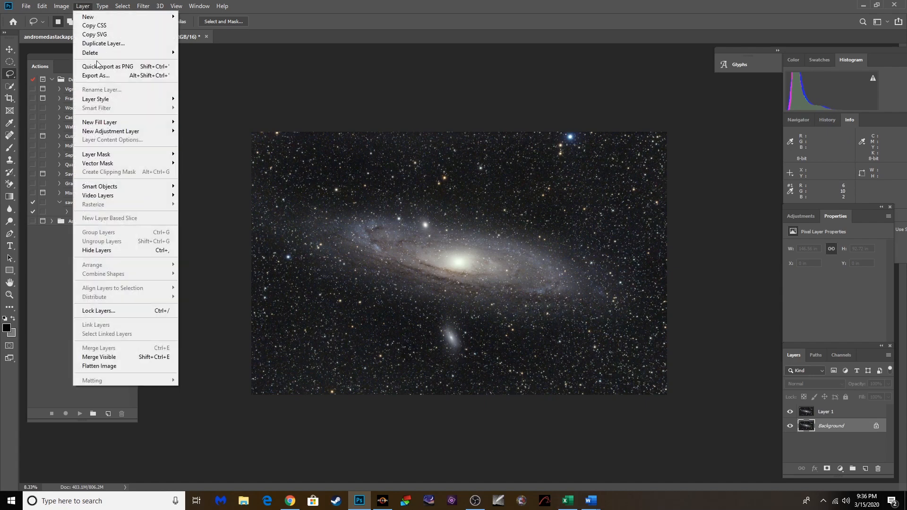
pyautogui.click(104, 370)
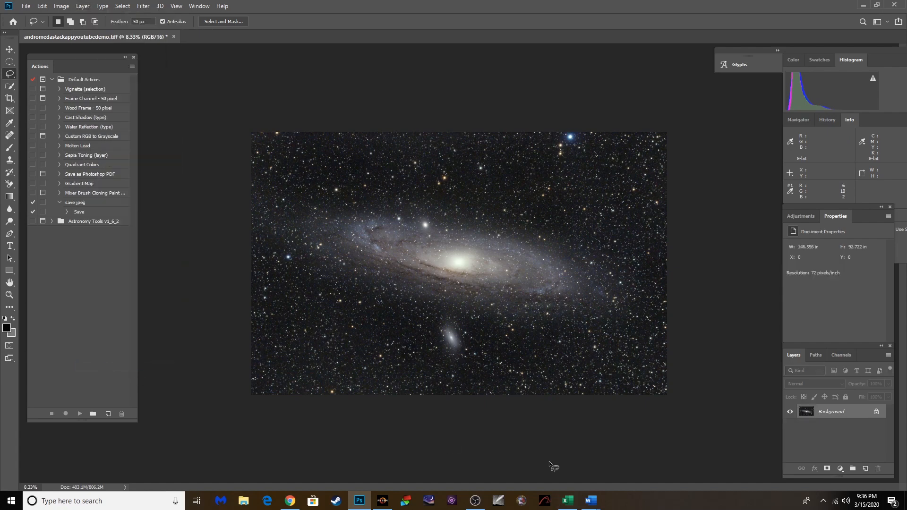
# Step: Duplicate the flattened Background and set Luminance noise reduction to 28 in a Camera Raw filter on the copy
pyautogui.hotkey('ctrl', 'j')
pyautogui.click(143, 6)
pyautogui.click(151, 63)
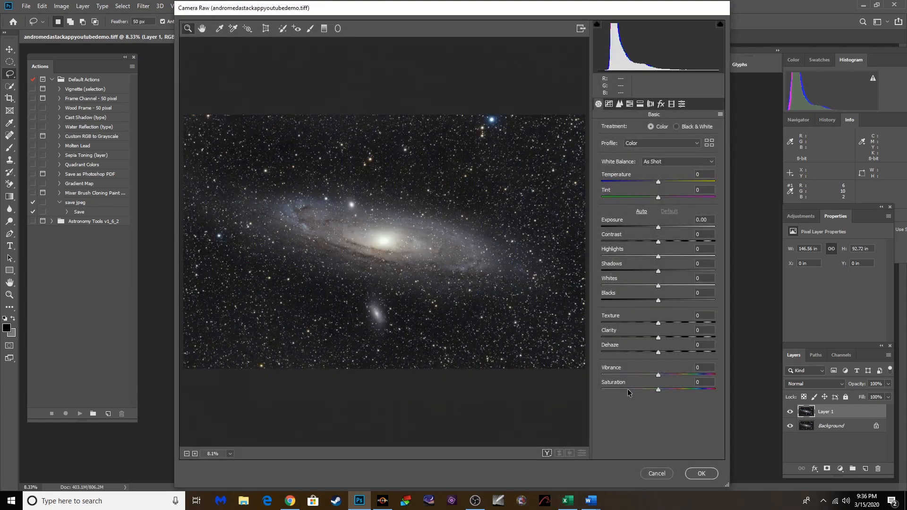
pyautogui.click(609, 104)
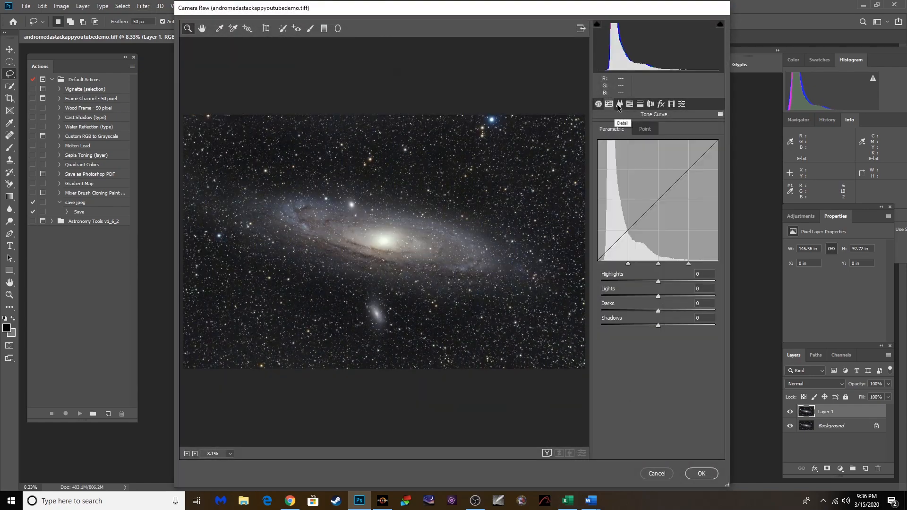
pyautogui.click(618, 105)
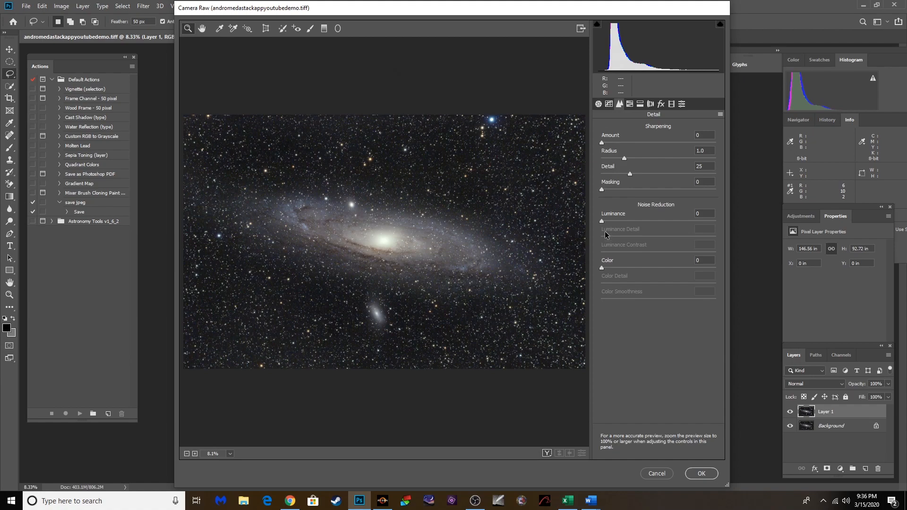
pyautogui.scroll(5, 460, 283)
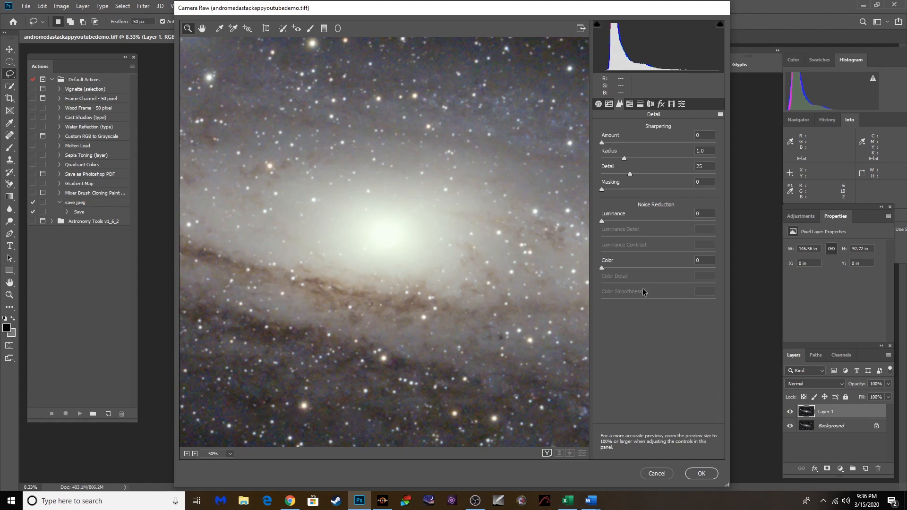
pyautogui.moveTo(602, 220); pyautogui.dragTo(633, 224)
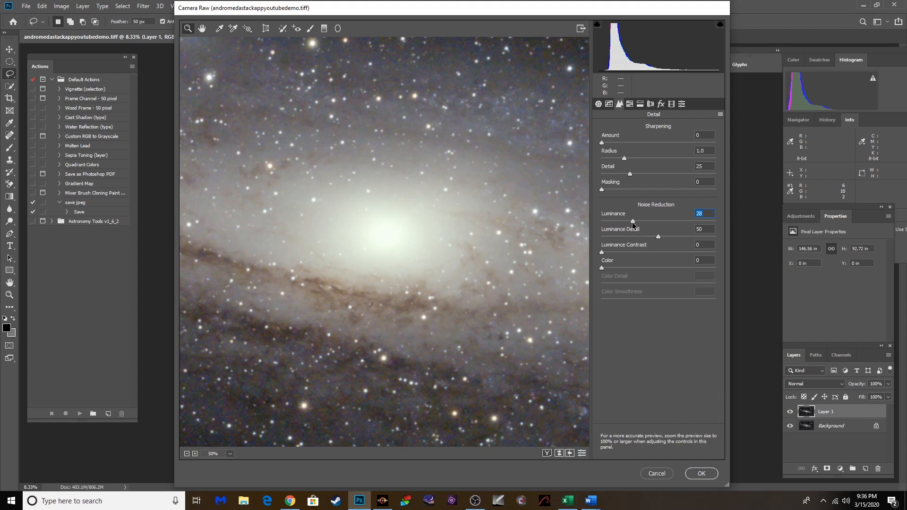
# Step: Compare low and high Color noise reduction, leave it set past the midpoint, and apply the Camera Raw filter
pyautogui.moveTo(602, 268); pyautogui.dragTo(615, 268)
pyautogui.moveTo(640, 268); pyautogui.dragTo(658, 268)
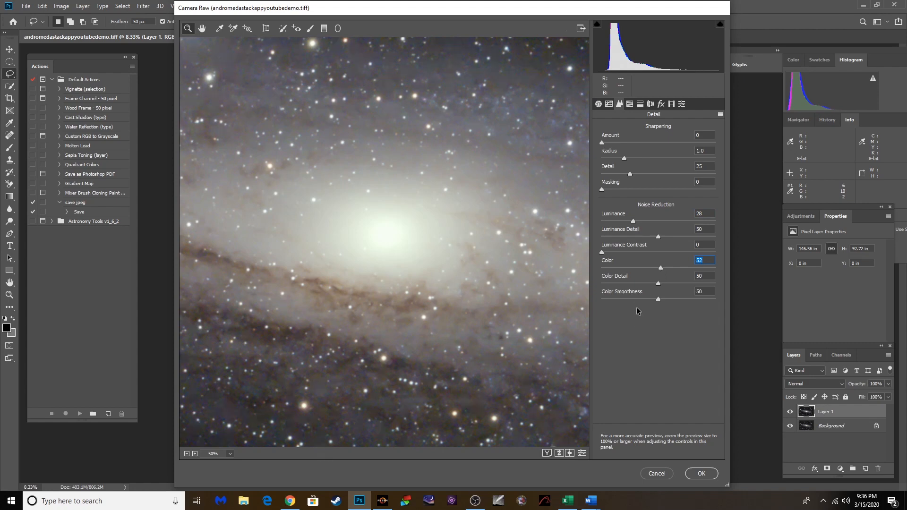
pyautogui.click(603, 268)
pyautogui.moveTo(602, 281); pyautogui.dragTo(592, 281)
pyautogui.moveTo(606, 268); pyautogui.dragTo(682, 274)
pyautogui.click(701, 473)
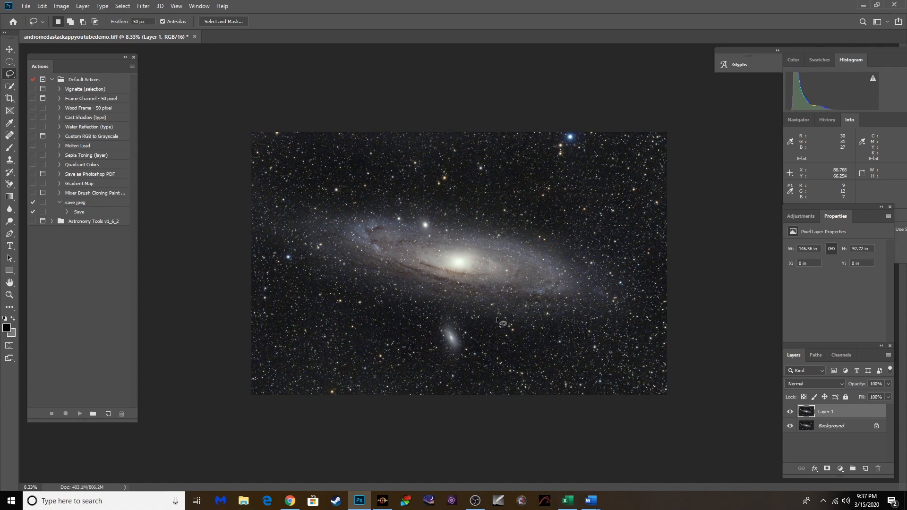
# Step: Inspect the noise-reduced galaxy core and dust lanes up close and the whole image in full view
pyautogui.hotkey('ctrl', '+')
pyautogui.hotkey('ctrl', '+')
pyautogui.hotkey('ctrl', '+')
pyautogui.hotkey('ctrl', '+')
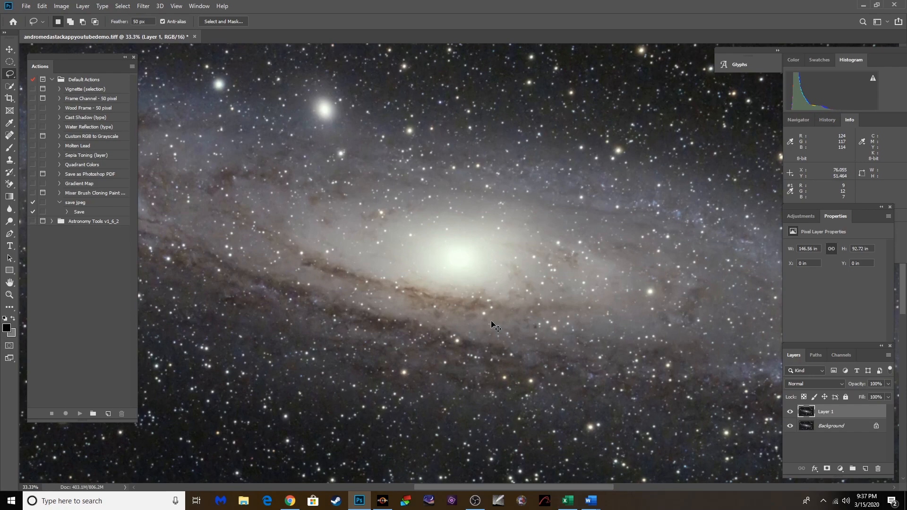
pyautogui.hotkey('ctrl', '-')
pyautogui.hotkey('ctrl', '-')
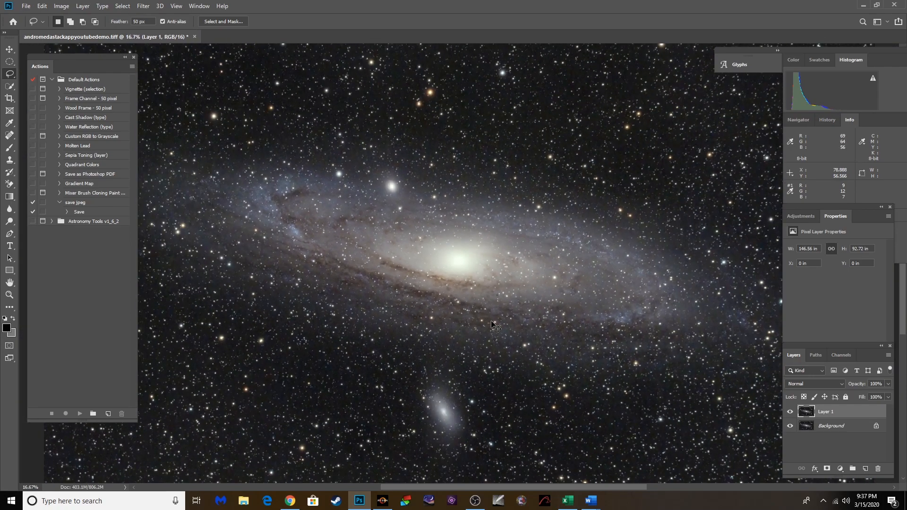
pyautogui.hotkey('ctrl', '-')
pyautogui.hotkey('ctrl', '-')
pyautogui.hotkey('ctrl', '+')
pyautogui.hotkey('ctrl', '-')
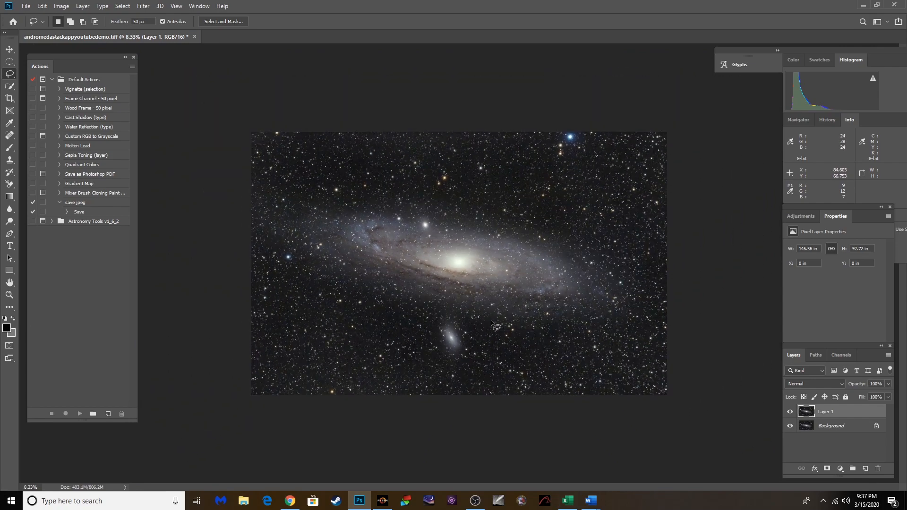
# Step: Flatten the noise-reduced layer into the Background
pyautogui.click(82, 6)
pyautogui.click(109, 367)
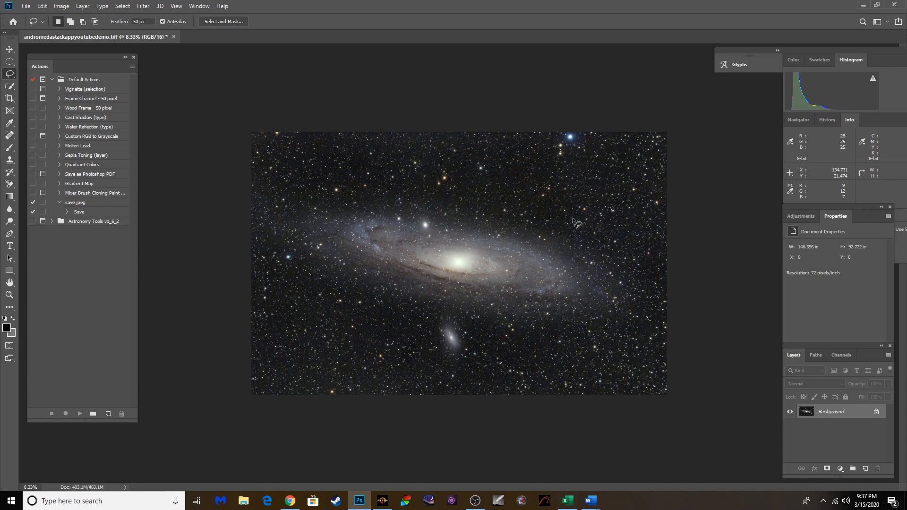
pyautogui.click(27, 7)
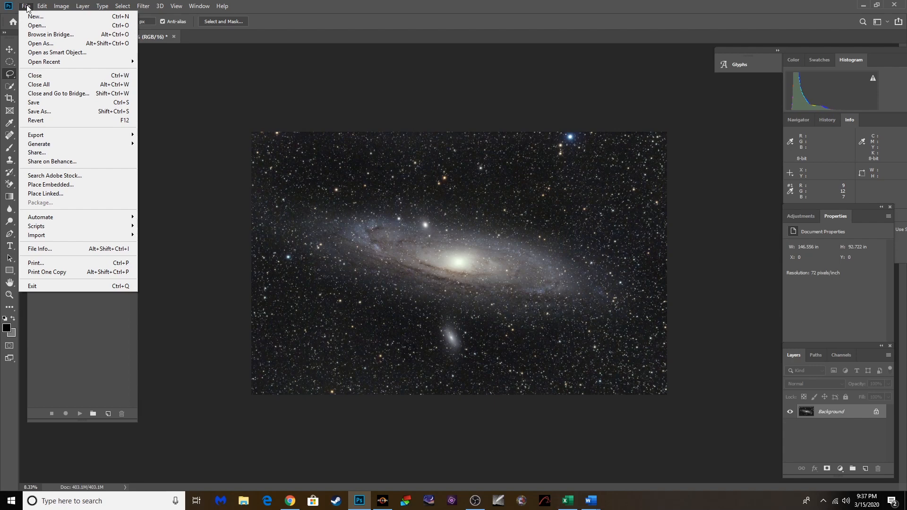
pyautogui.moveTo(146, 8)
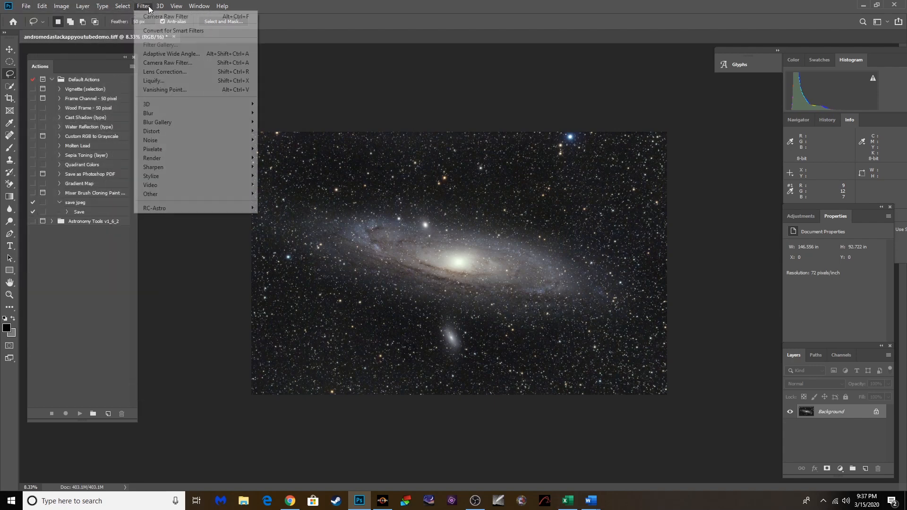
# Step: Start an HDR Toning adjustment on the flattened image and set Highlight to -65 % and Exposure to -0.60
pyautogui.moveTo(73, 33)
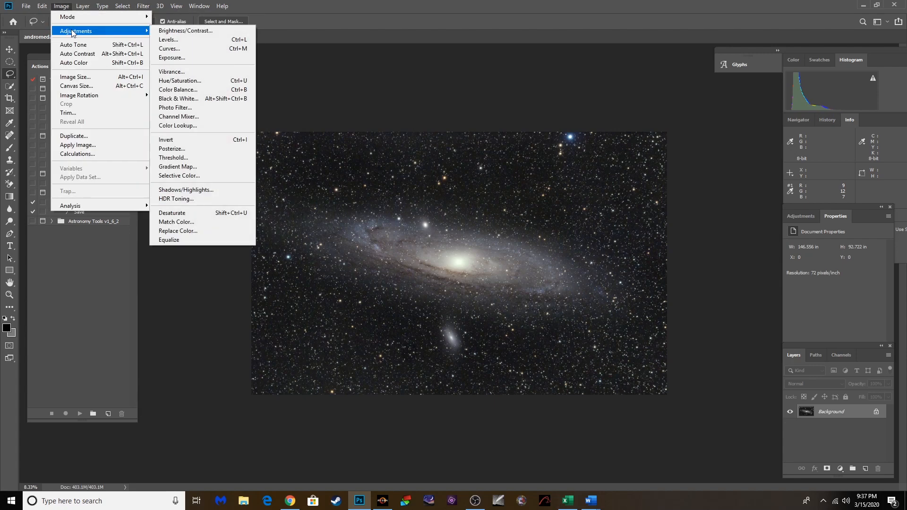
pyautogui.click(191, 199)
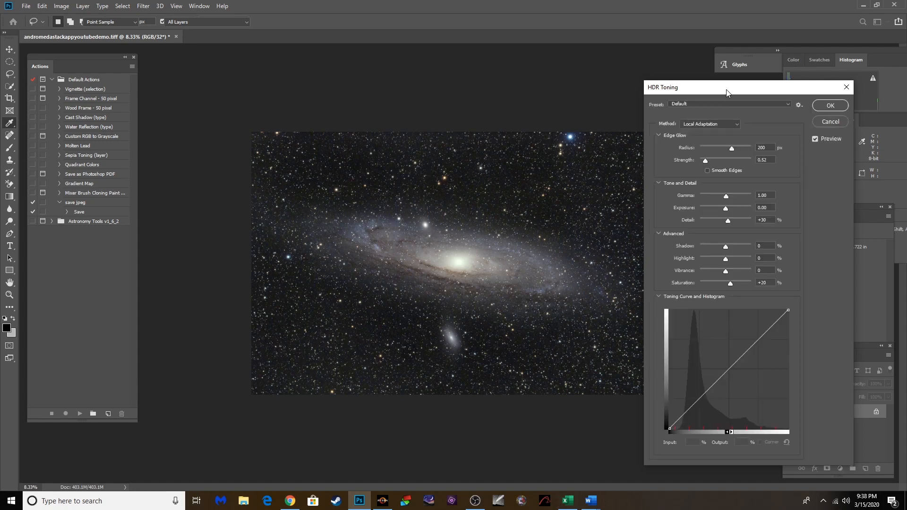
pyautogui.moveTo(731, 93); pyautogui.dragTo(767, 86)
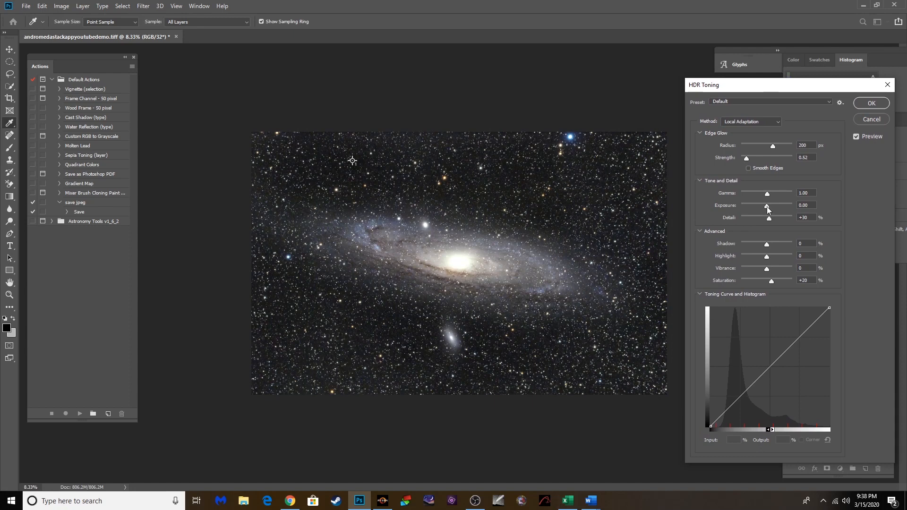
pyautogui.moveTo(767, 257); pyautogui.dragTo(764, 258)
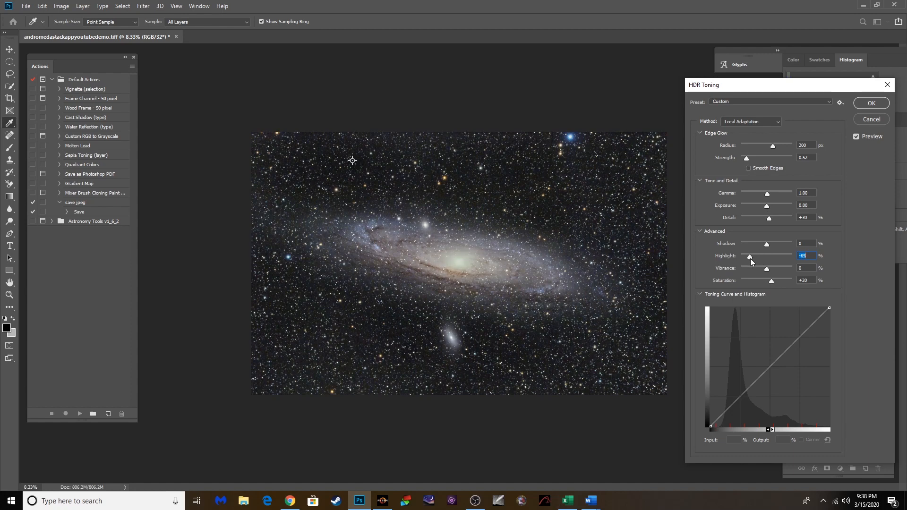
pyautogui.click(767, 208)
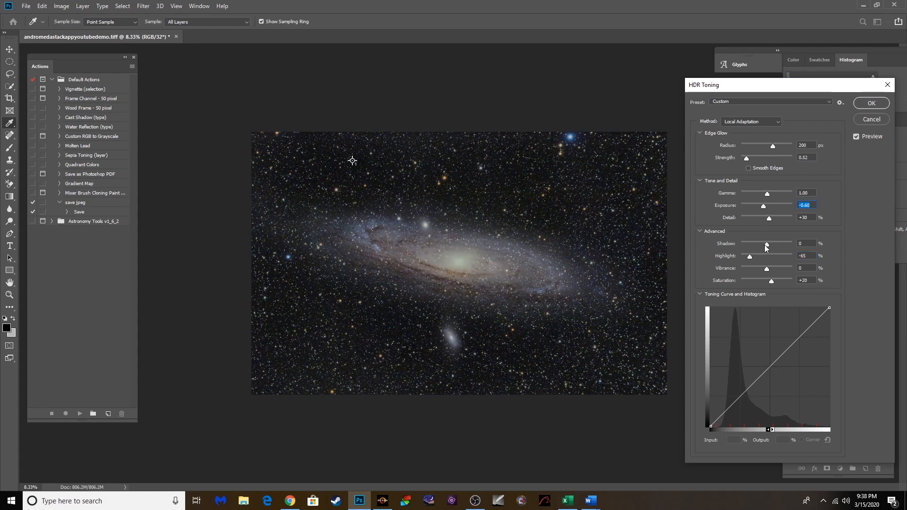
# Step: Fine-tune the Gamma, Vibrance and Detail of the HDR Toning and apply the adjustment to the galaxy image
pyautogui.moveTo(767, 194); pyautogui.dragTo(771, 195)
pyautogui.moveTo(771, 194); pyautogui.dragTo(764, 196)
pyautogui.moveTo(767, 271); pyautogui.dragTo(766, 270)
pyautogui.click(775, 270)
pyautogui.click(770, 219)
pyautogui.click(872, 103)
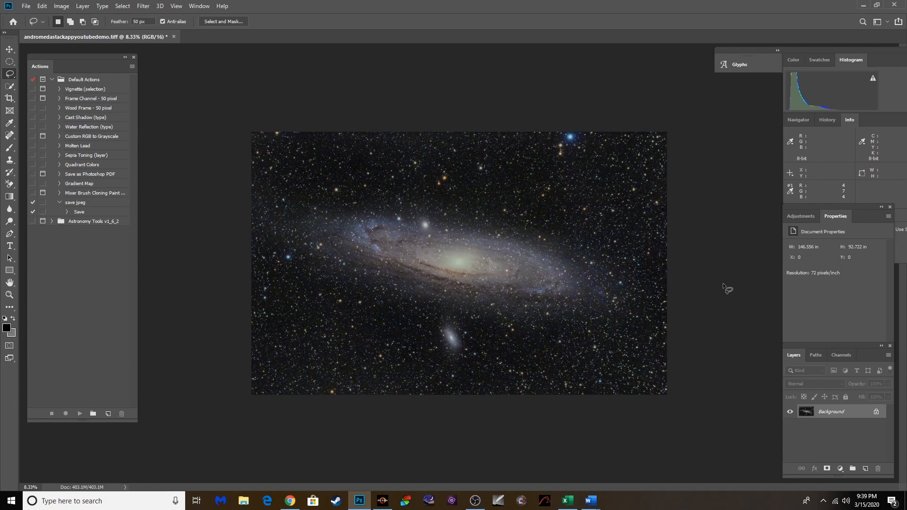
# Step: Inspect the background stars and galaxy edge of the toned image up close and the whole image in full view
pyautogui.hotkey('ctrl', '+')
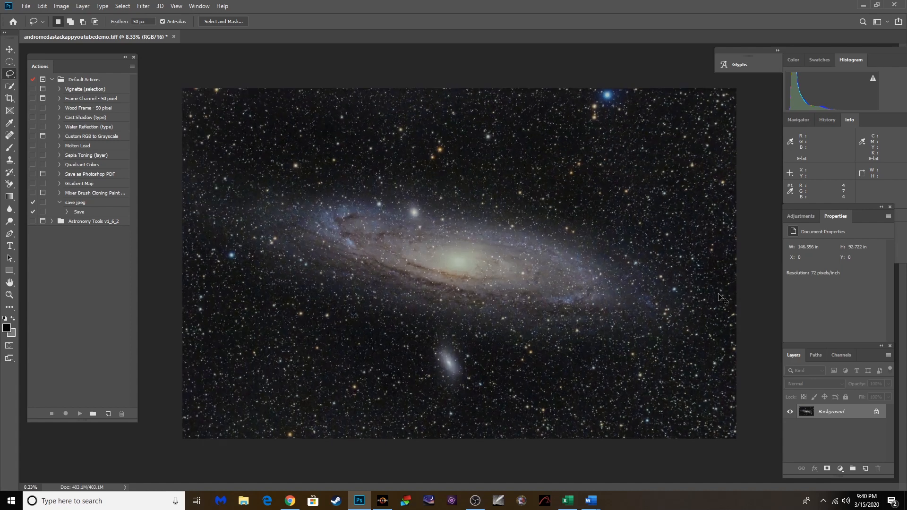
pyautogui.hotkey('ctrl', '+')
pyautogui.hotkey('ctrl', '+')
pyautogui.hotkey('ctrl', '+')
pyautogui.hotkey('ctrl', '+')
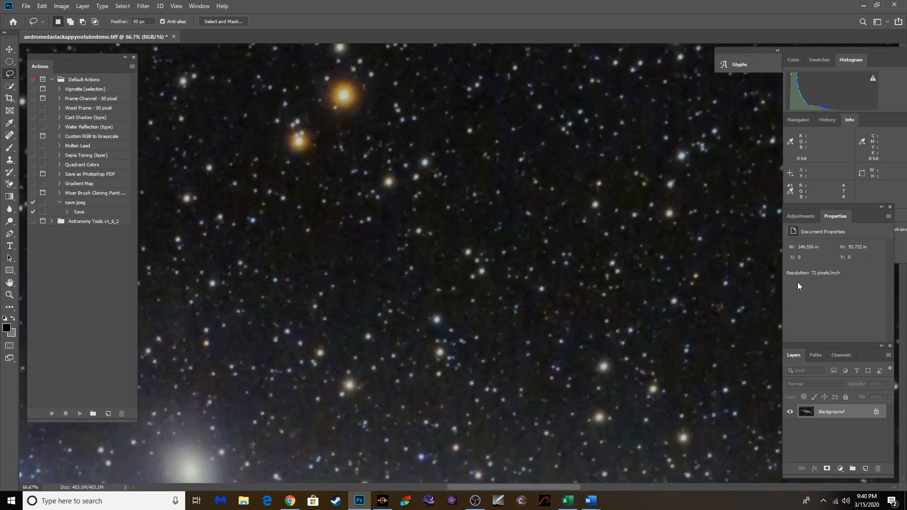
pyautogui.hotkey('ctrl', '-')
pyautogui.hotkey('ctrl', '-')
pyautogui.hotkey('ctrl', '-')
pyautogui.hotkey('ctrl', '-')
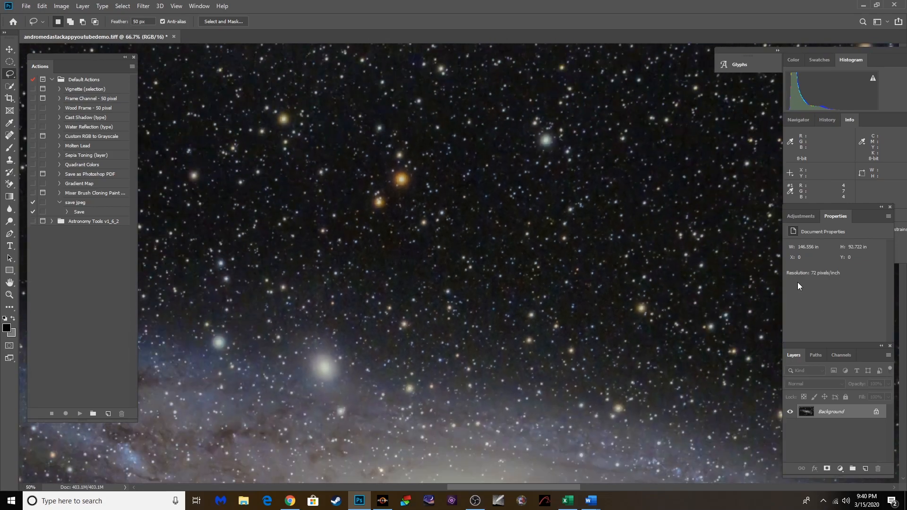
pyautogui.hotkey('ctrl', '-')
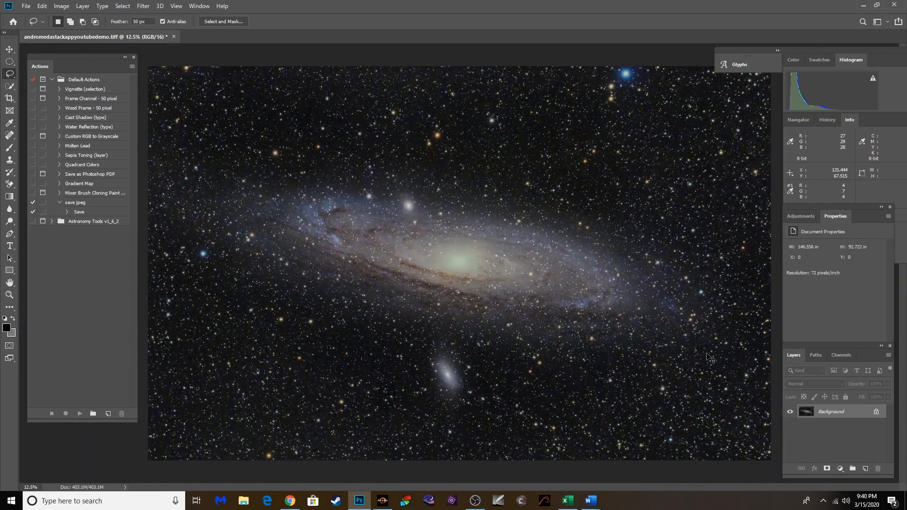
pyautogui.hotkey('ctrl', '-')
pyautogui.hotkey('ctrl', '+')
pyautogui.hotkey('ctrl', '-')
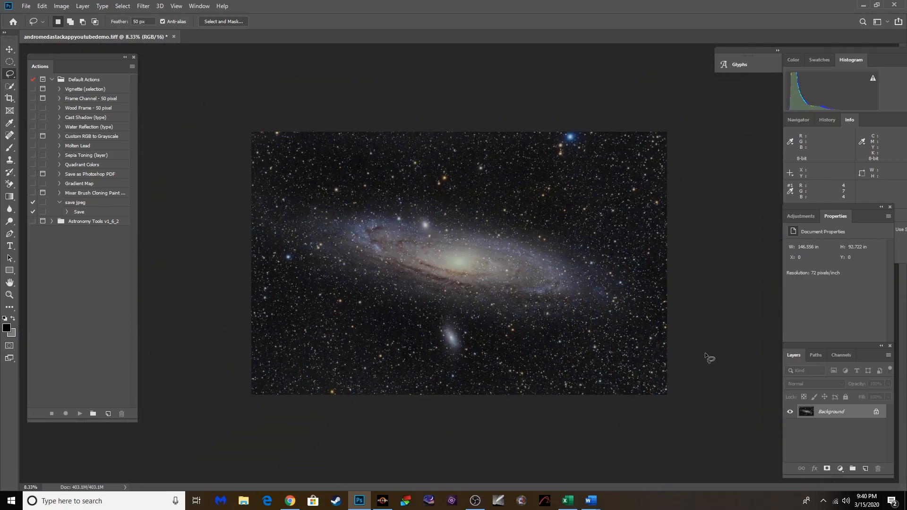